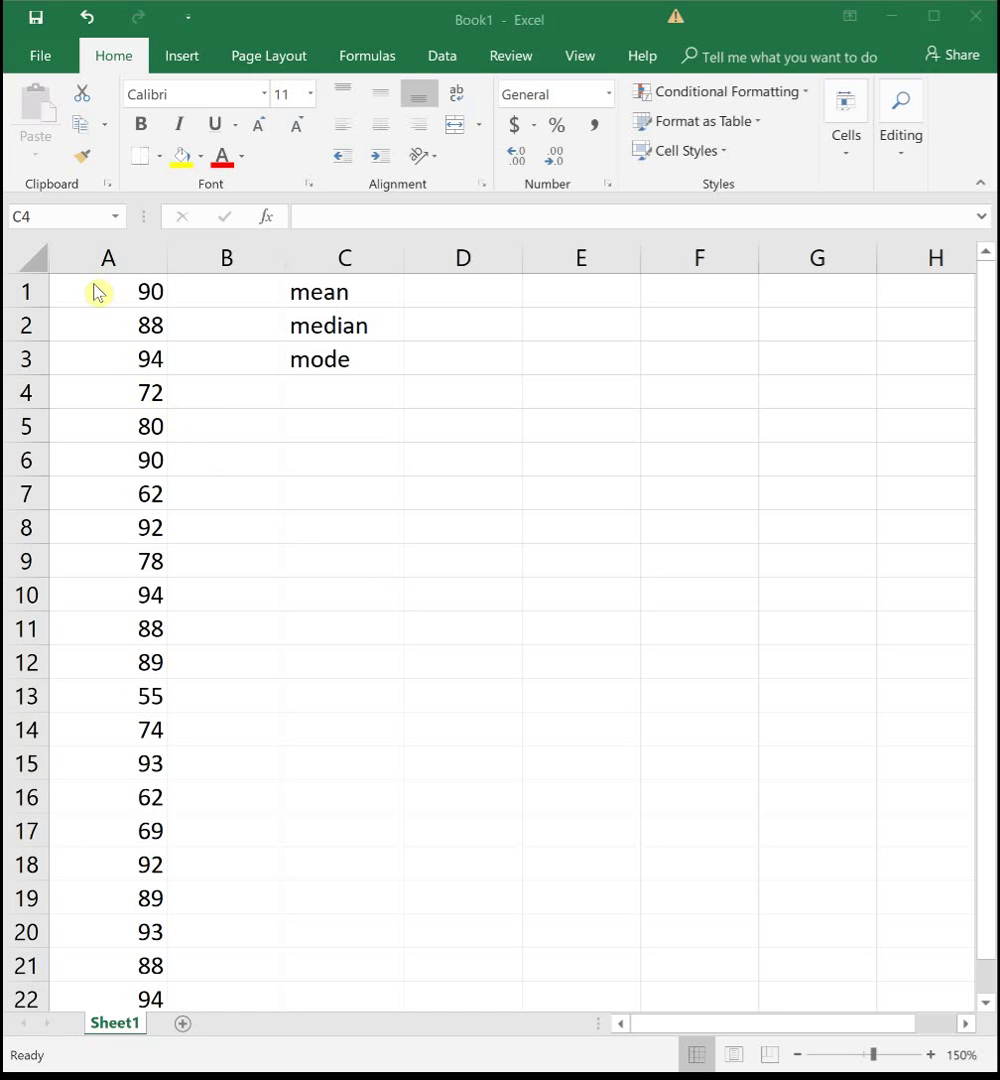
Bring the Excel sheet with the 22 grades and the mean, median and mode labels into focus.
{"action": "left_click", "coordinate": [89, 342]}
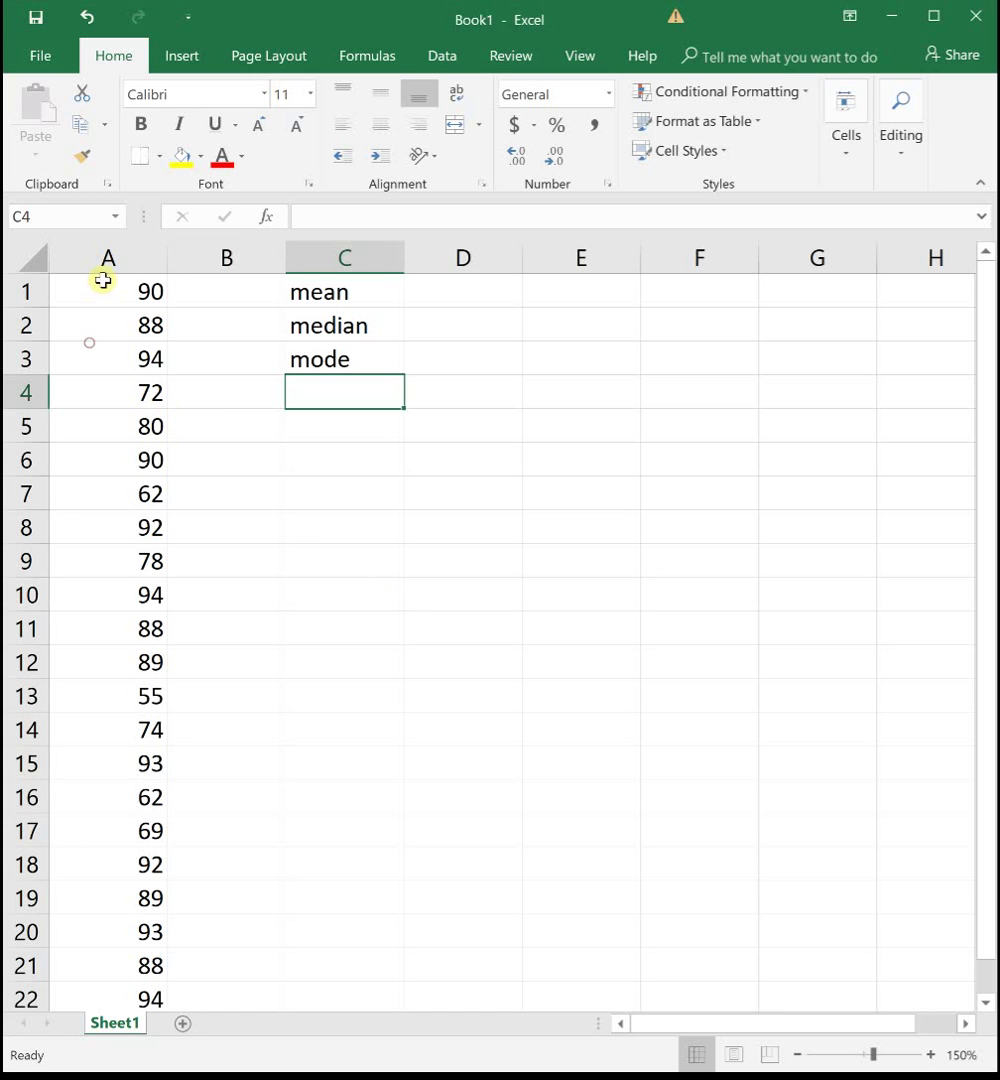
Select the grades in A1:A22 and sort them smallest to largest.
{"action": "left_click_drag", "start_coordinate": [104, 291], "coordinate": [104, 998]}
{"action": "left_click", "coordinate": [848, 170]}
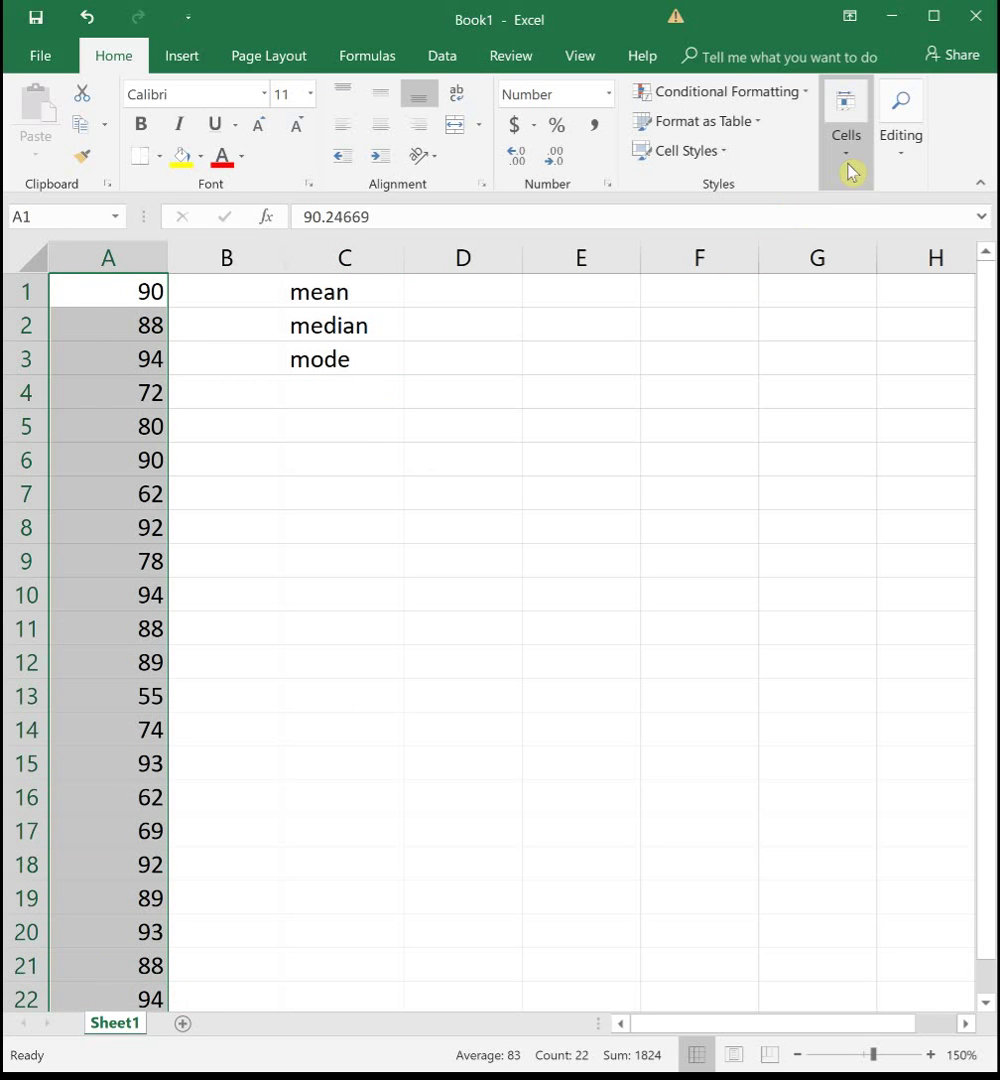
{"action": "left_click", "coordinate": [886, 150]}
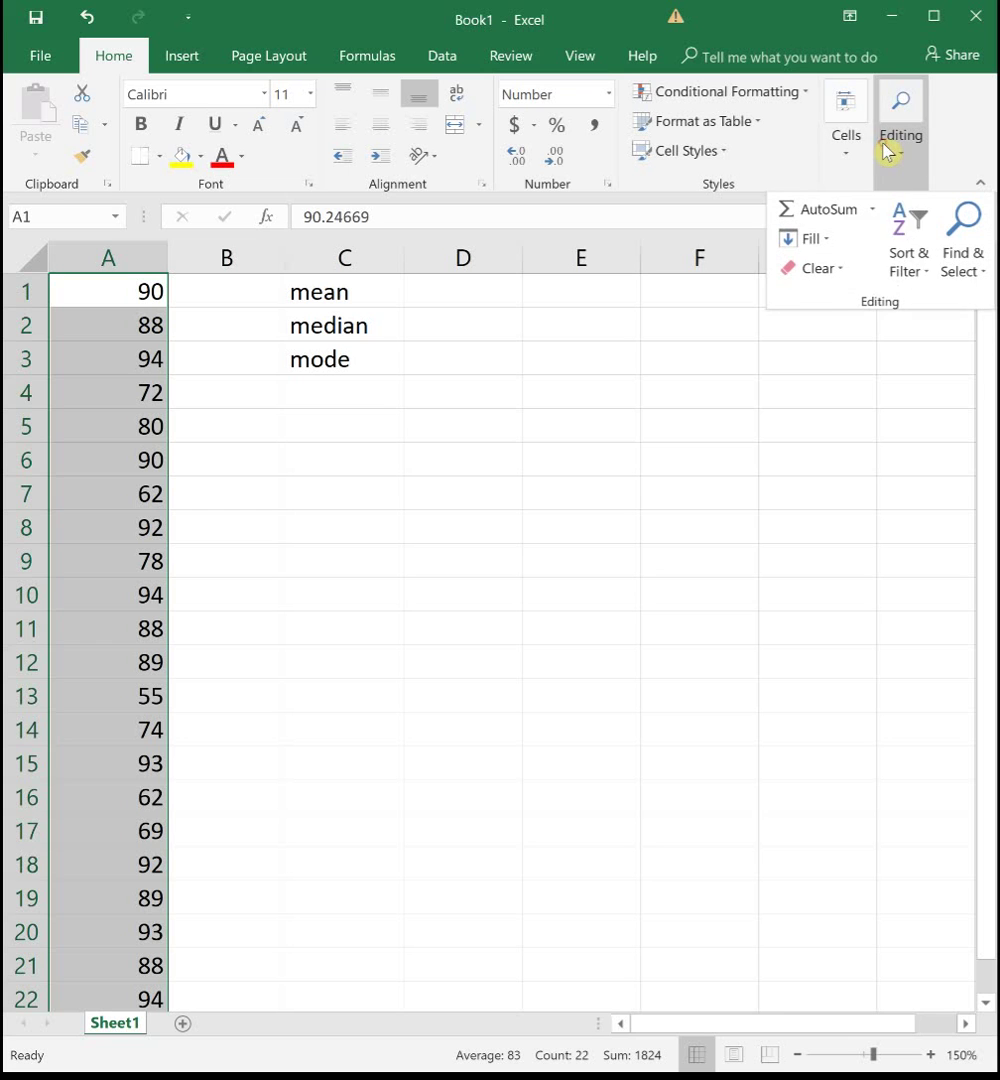
{"action": "left_click", "coordinate": [909, 252]}
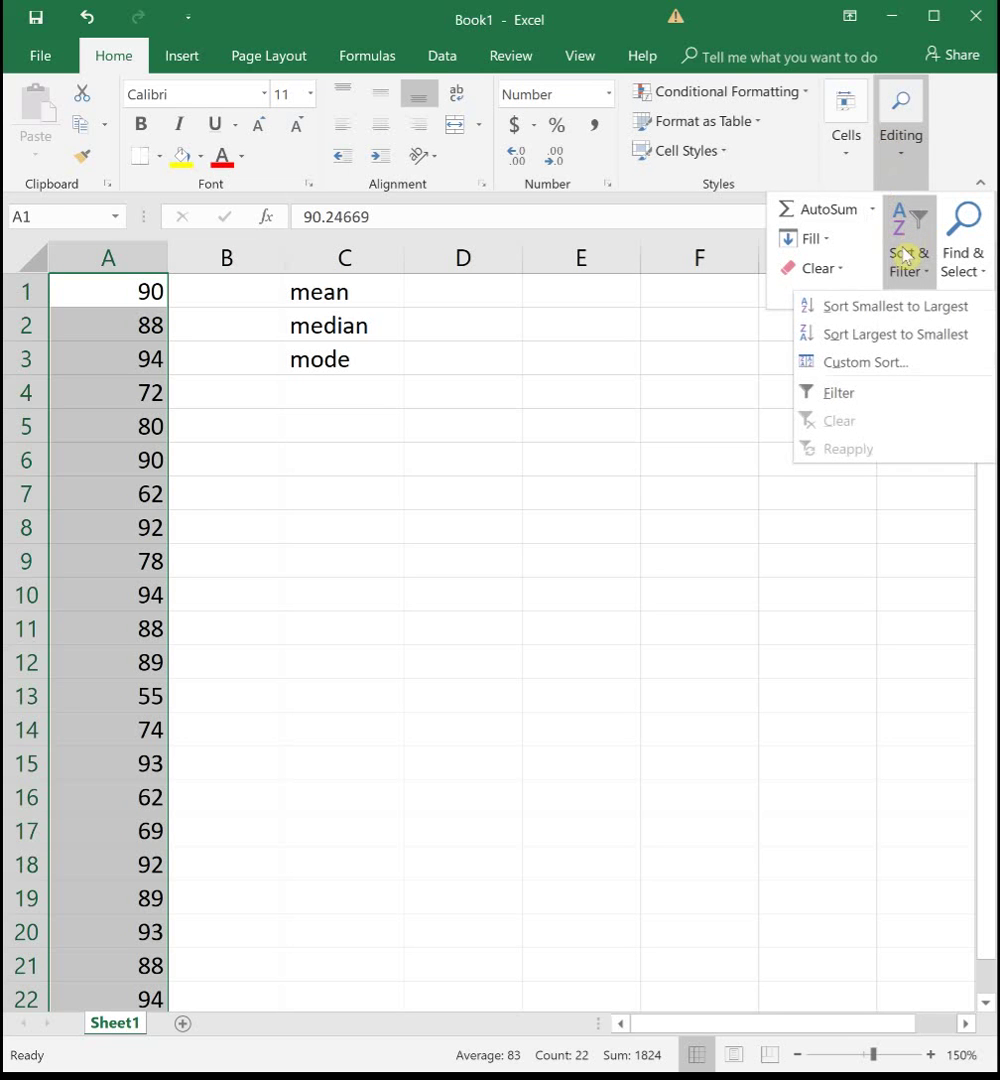
{"action": "left_click", "coordinate": [886, 310]}
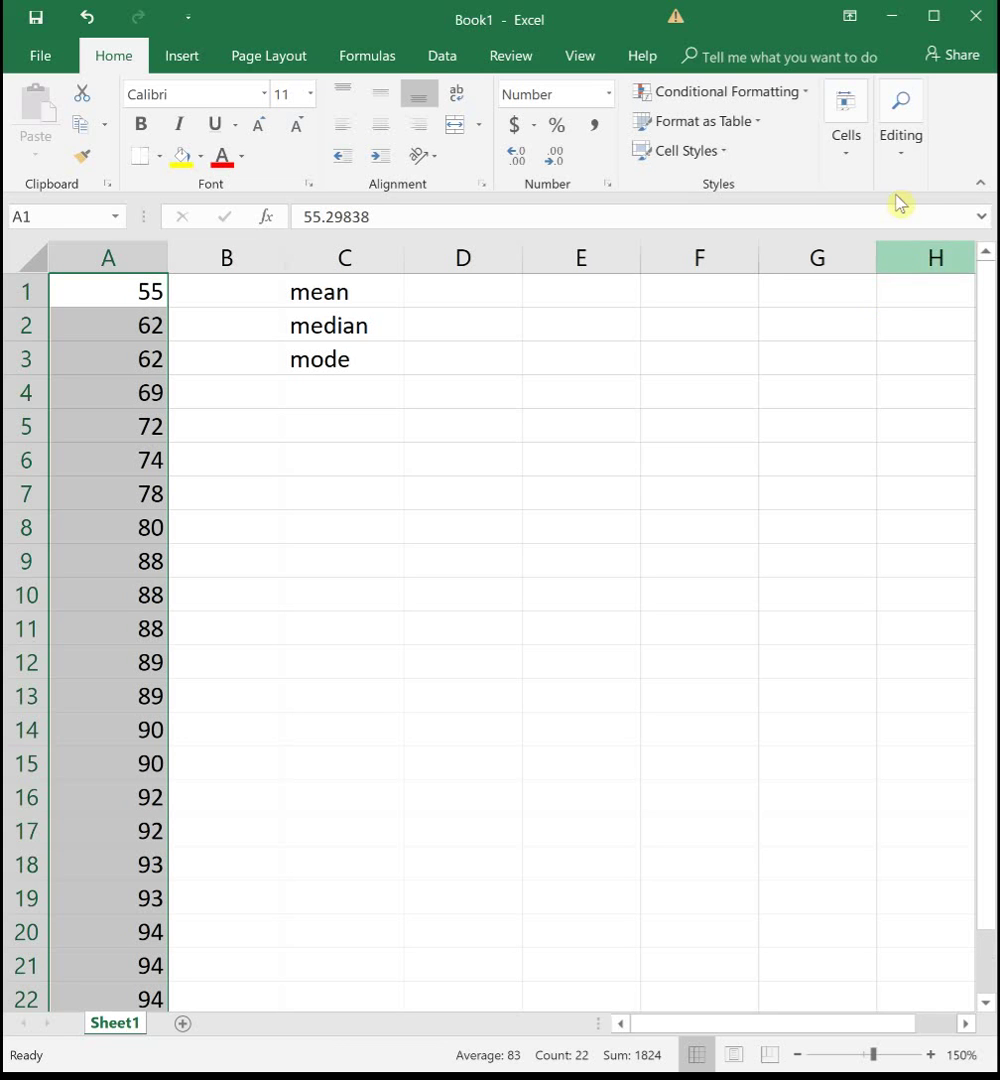
Re-sort the grades largest to smallest, from 94 down to 55.
{"action": "left_click", "coordinate": [904, 150]}
{"action": "left_click", "coordinate": [912, 255]}
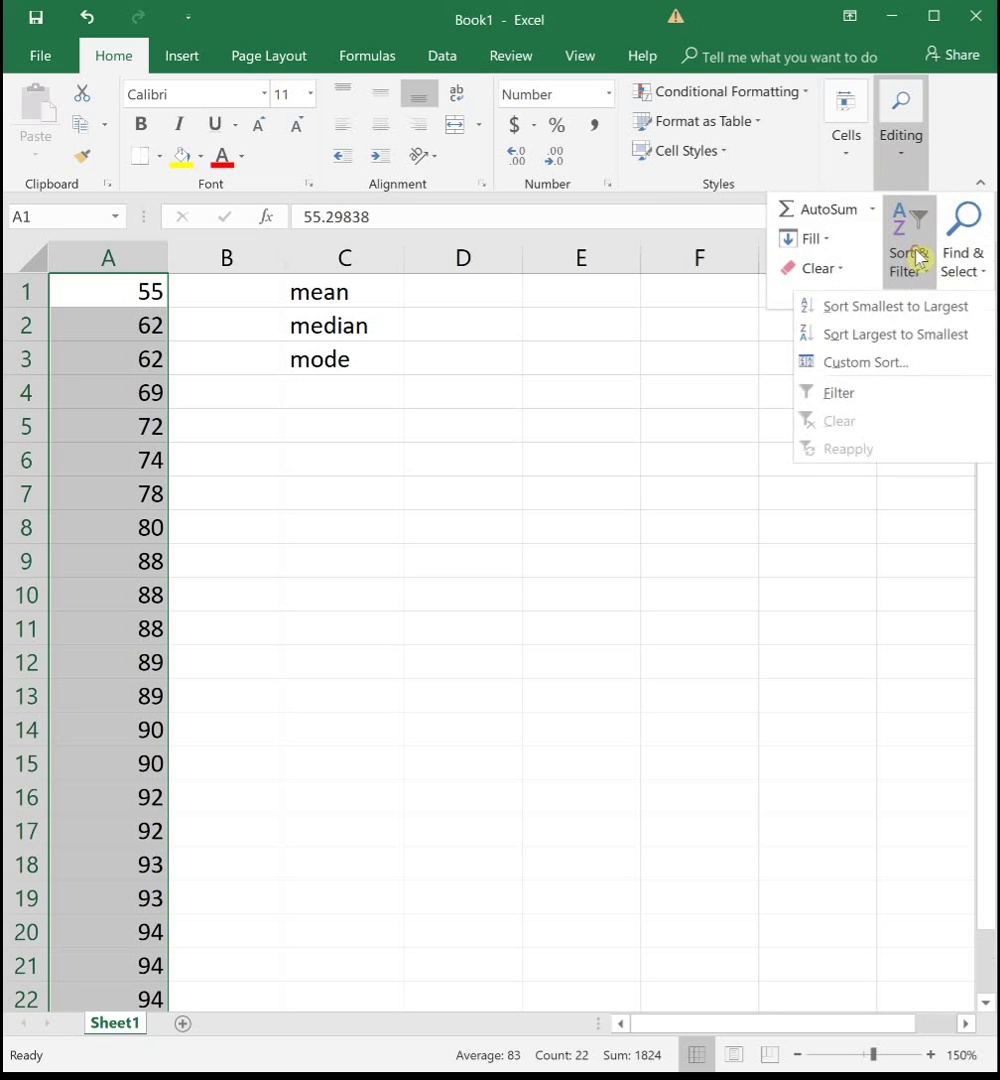
{"action": "left_click", "coordinate": [897, 336]}
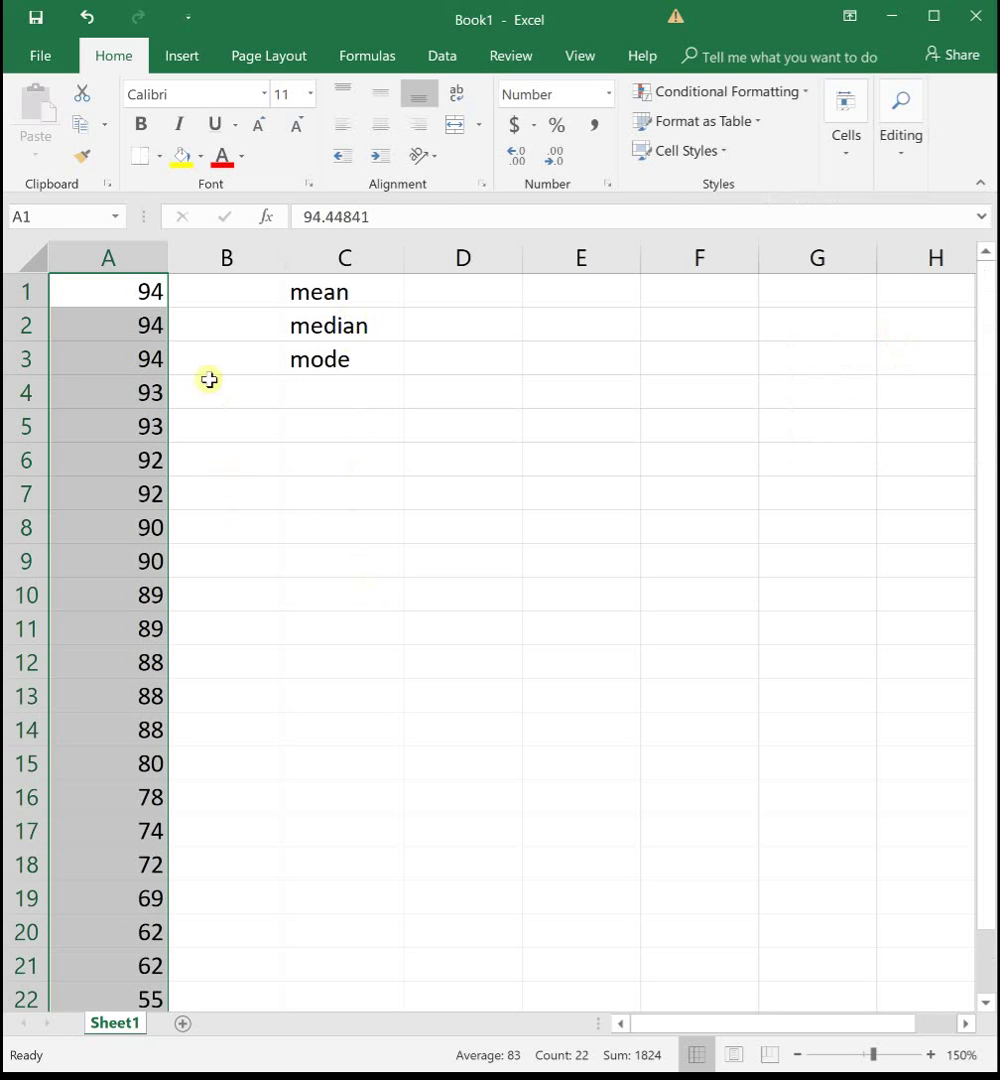
{"action": "left_click_drag", "start_coordinate": [175, 292], "coordinate": [187, 305]}
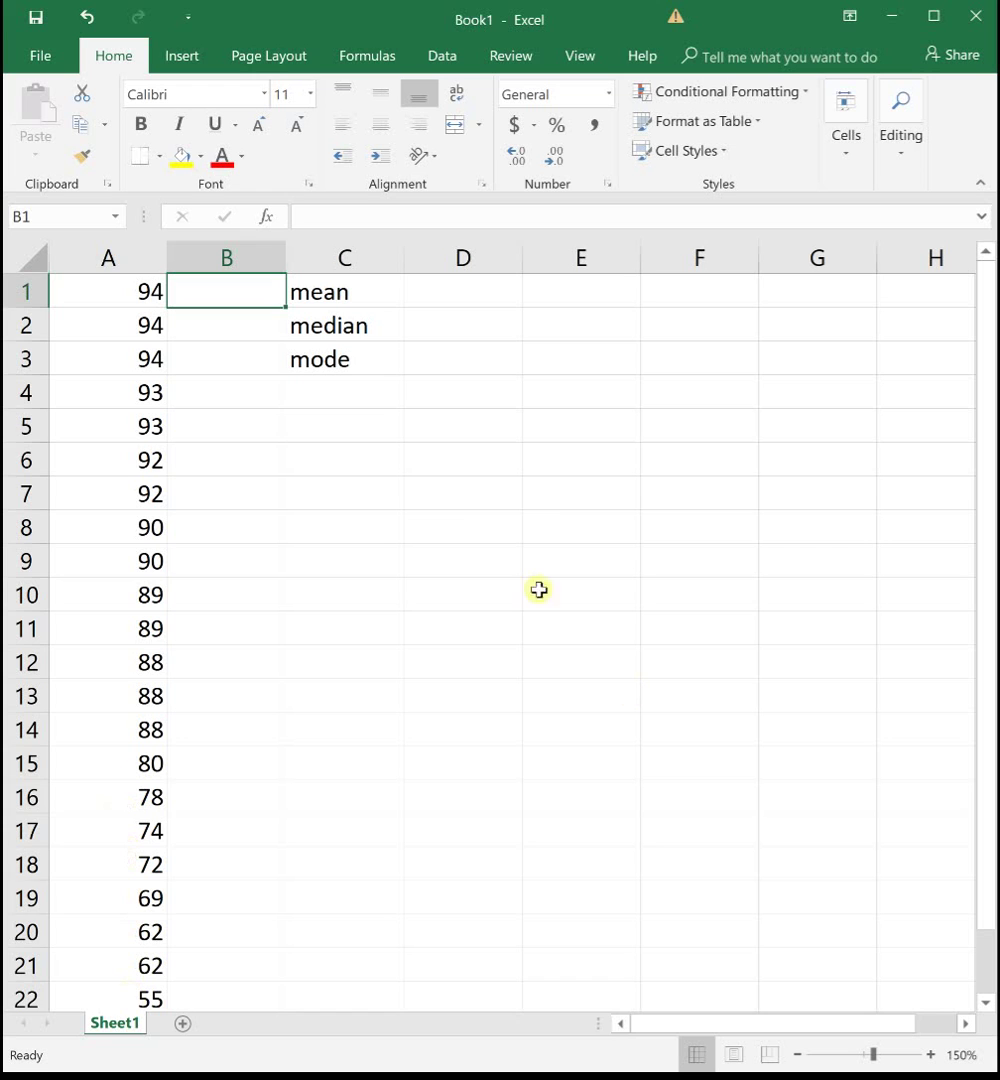
{"action": "left_click", "coordinate": [455, 292]}
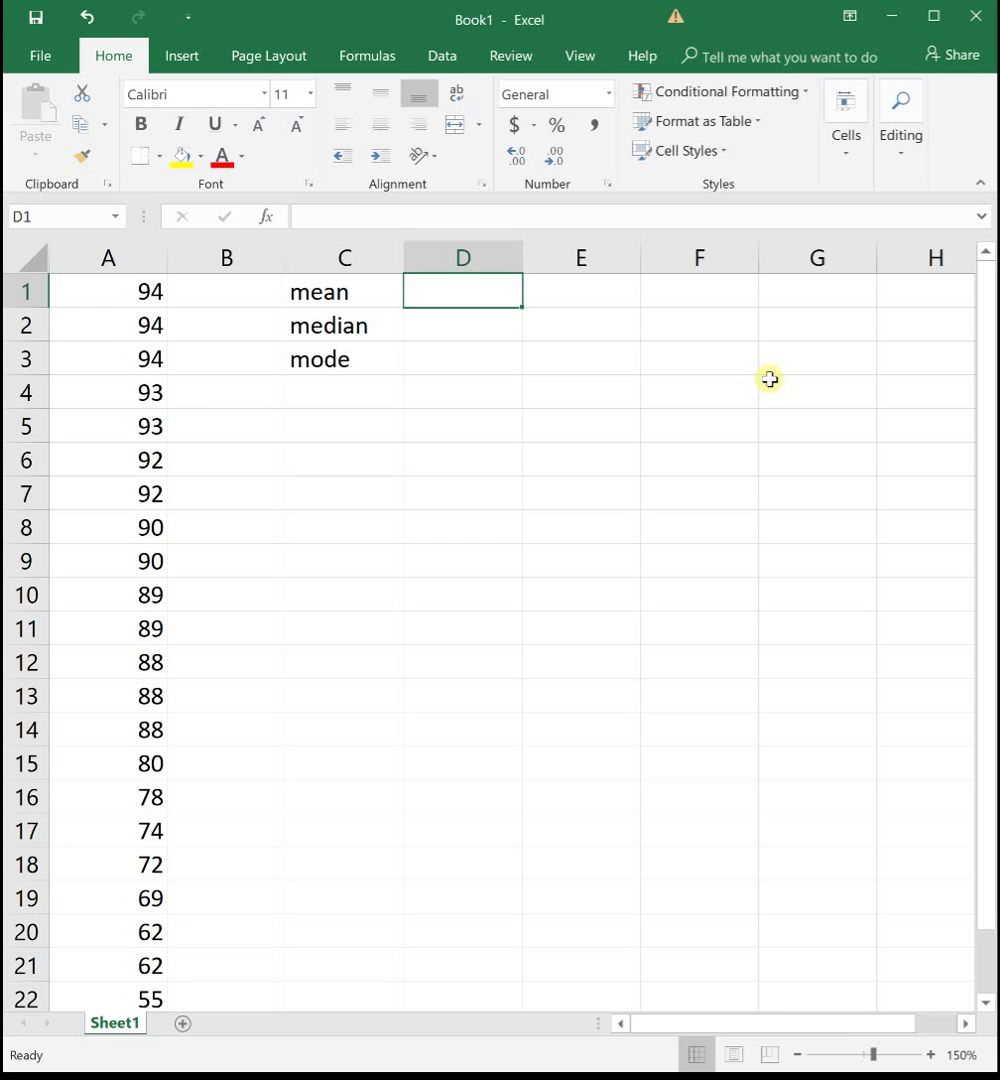
Enter =average(A1:A22) in D1, giving a mean of 83.
{"action": "type", "text": "=a"}
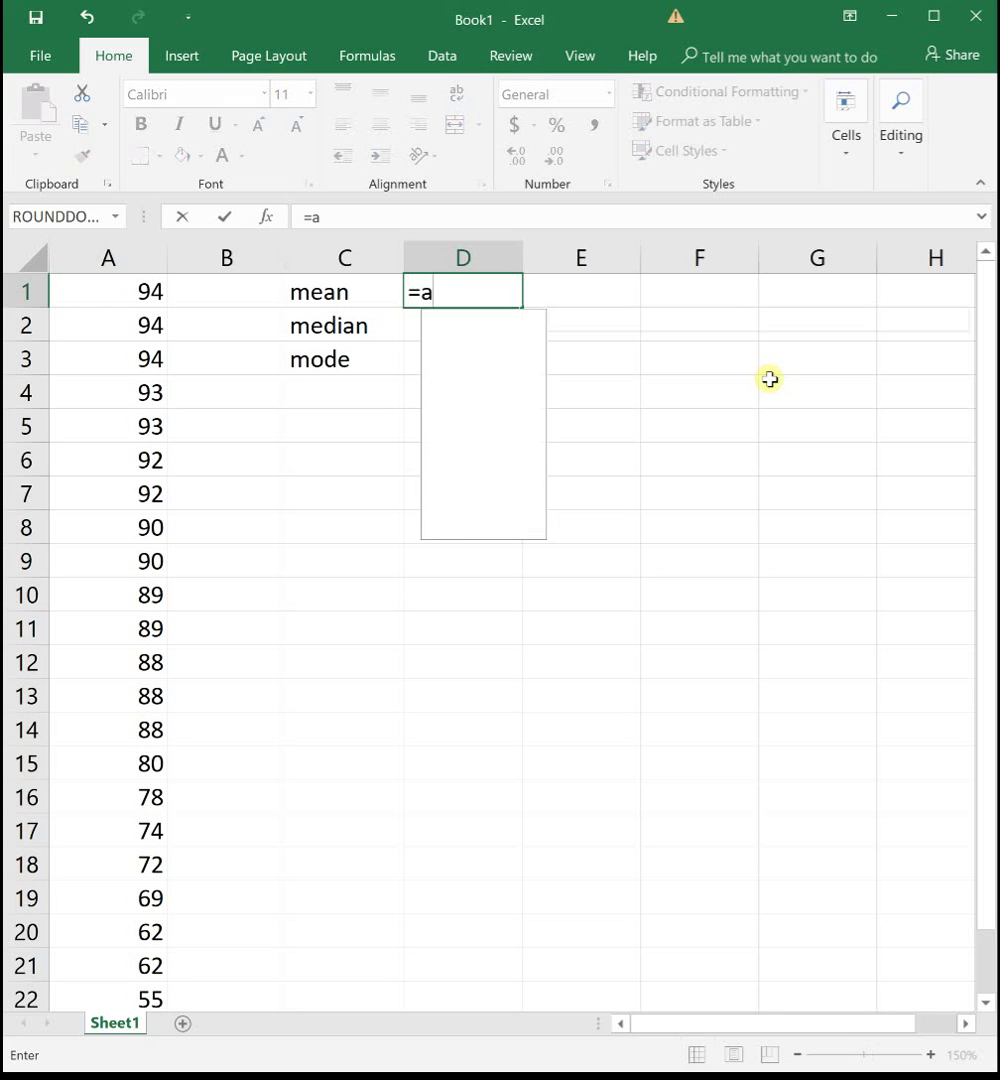
{"action": "type", "text": "verage("}
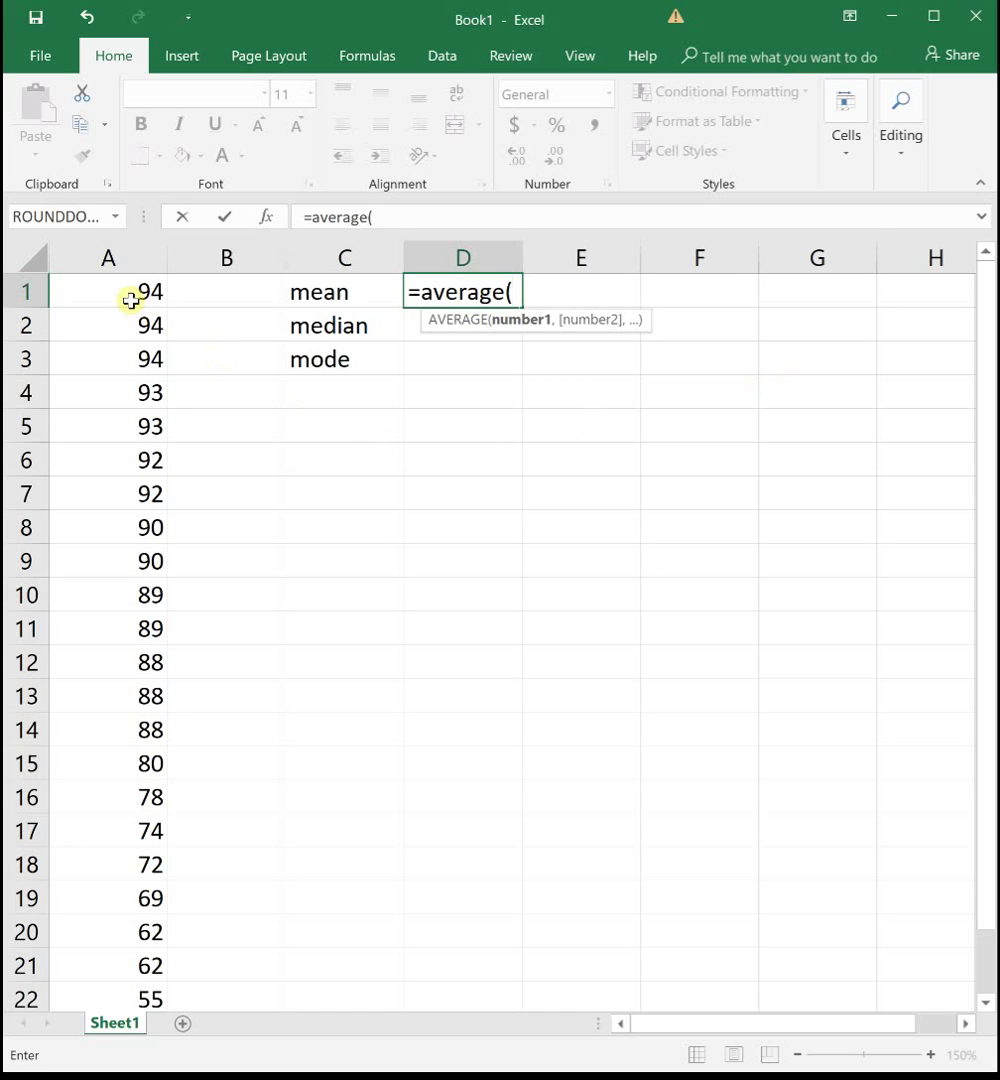
{"action": "left_click_drag", "start_coordinate": [123, 289], "coordinate": [98, 990]}
{"action": "type", "text": ")"}
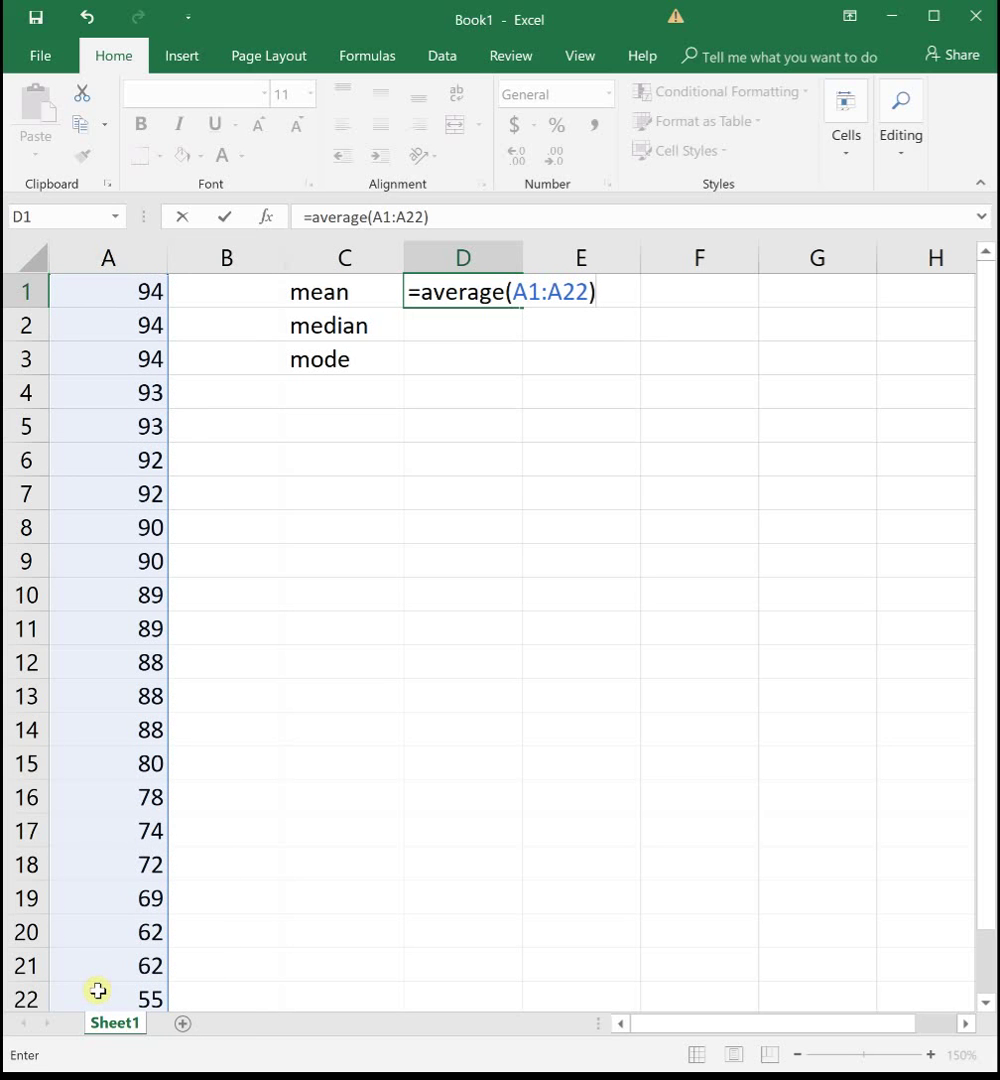
{"action": "key", "text": "Return"}
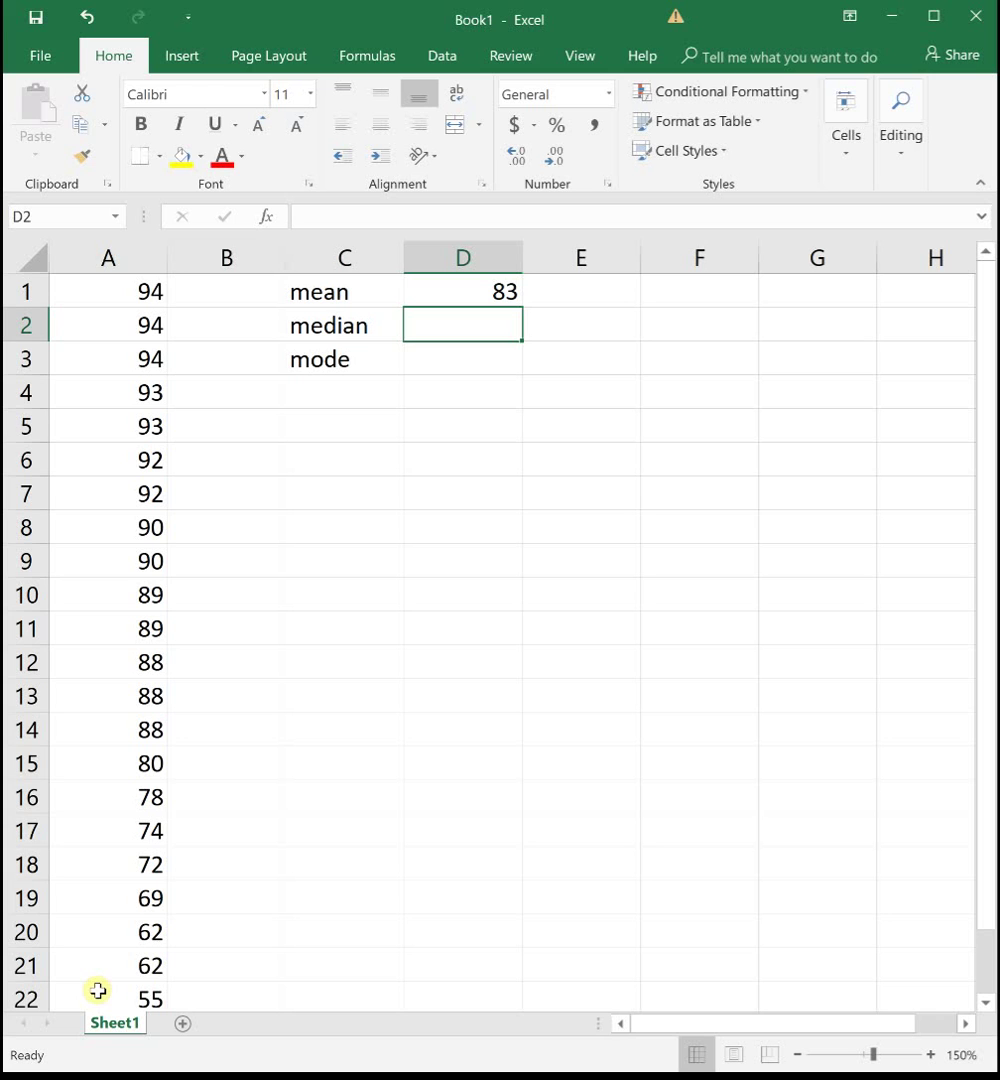
Enter =MEDIAN(A1:A22) in D2, showing a median of 88.
{"action": "type", "text": "=median("}
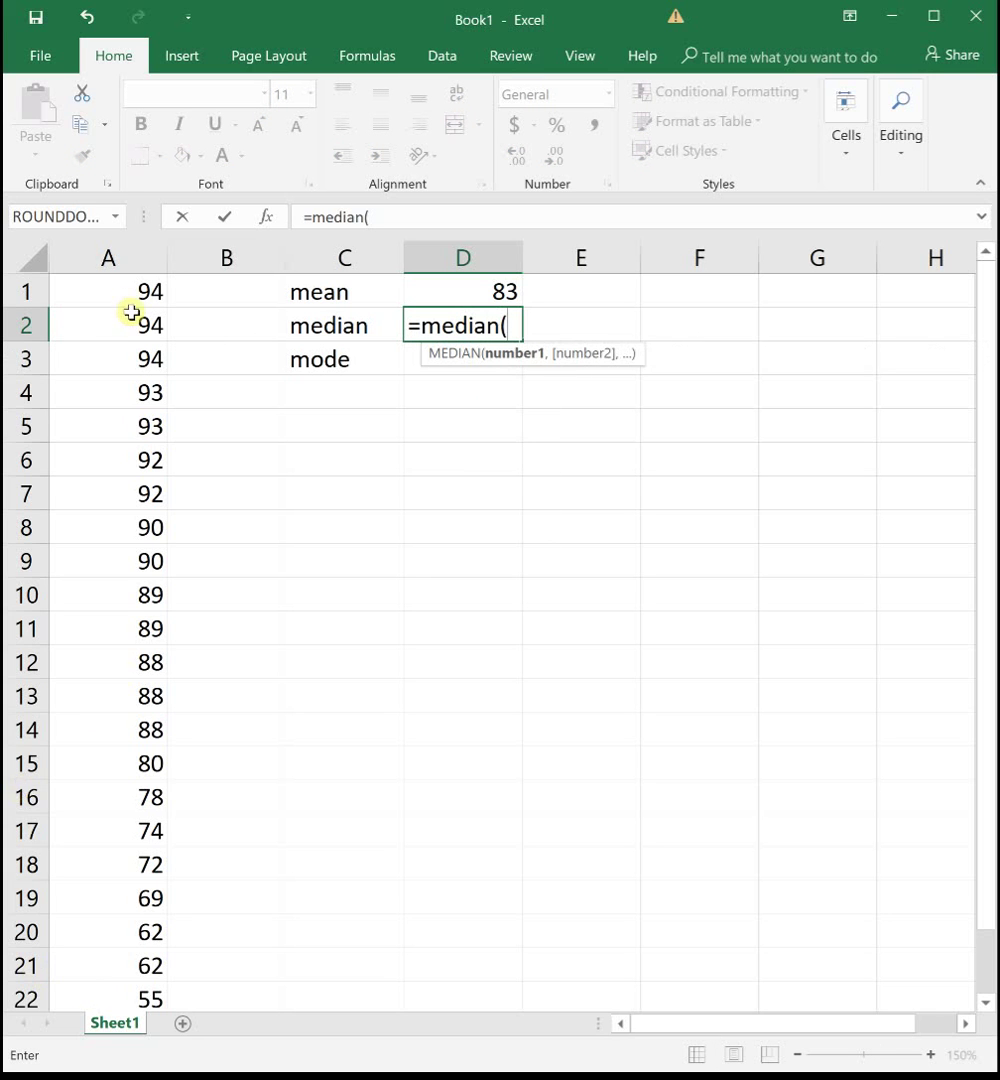
{"action": "left_click_drag", "start_coordinate": [132, 293], "coordinate": [99, 985]}
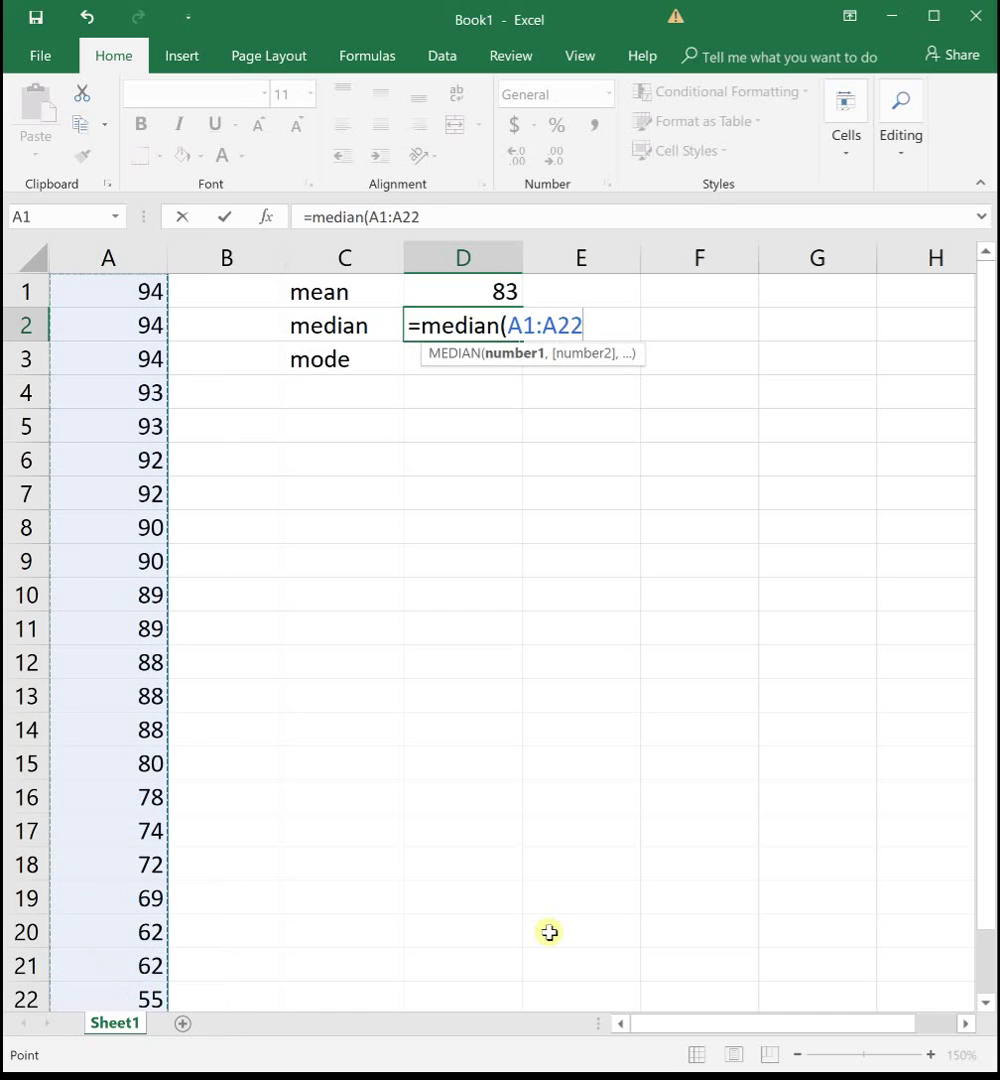
{"action": "type", "text": ")"}
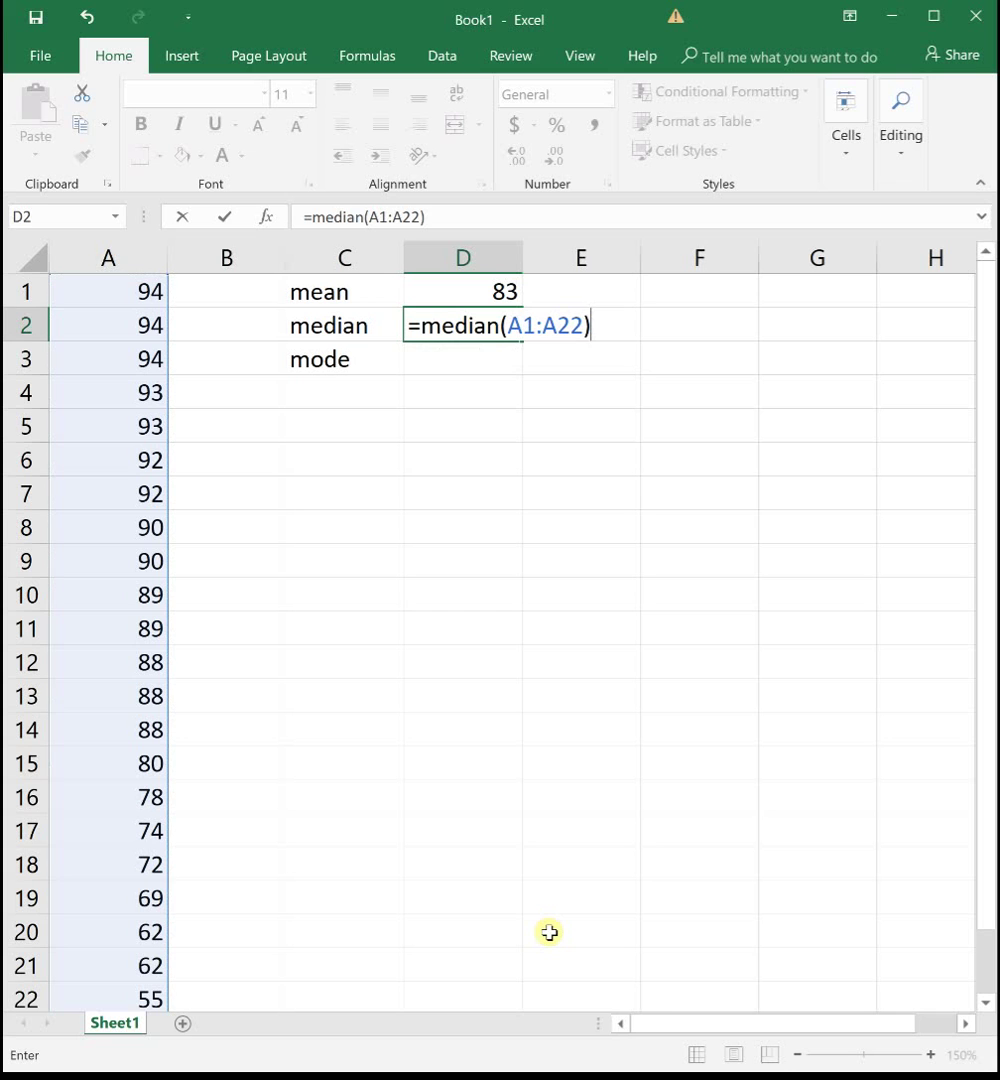
{"action": "key", "text": "Return"}
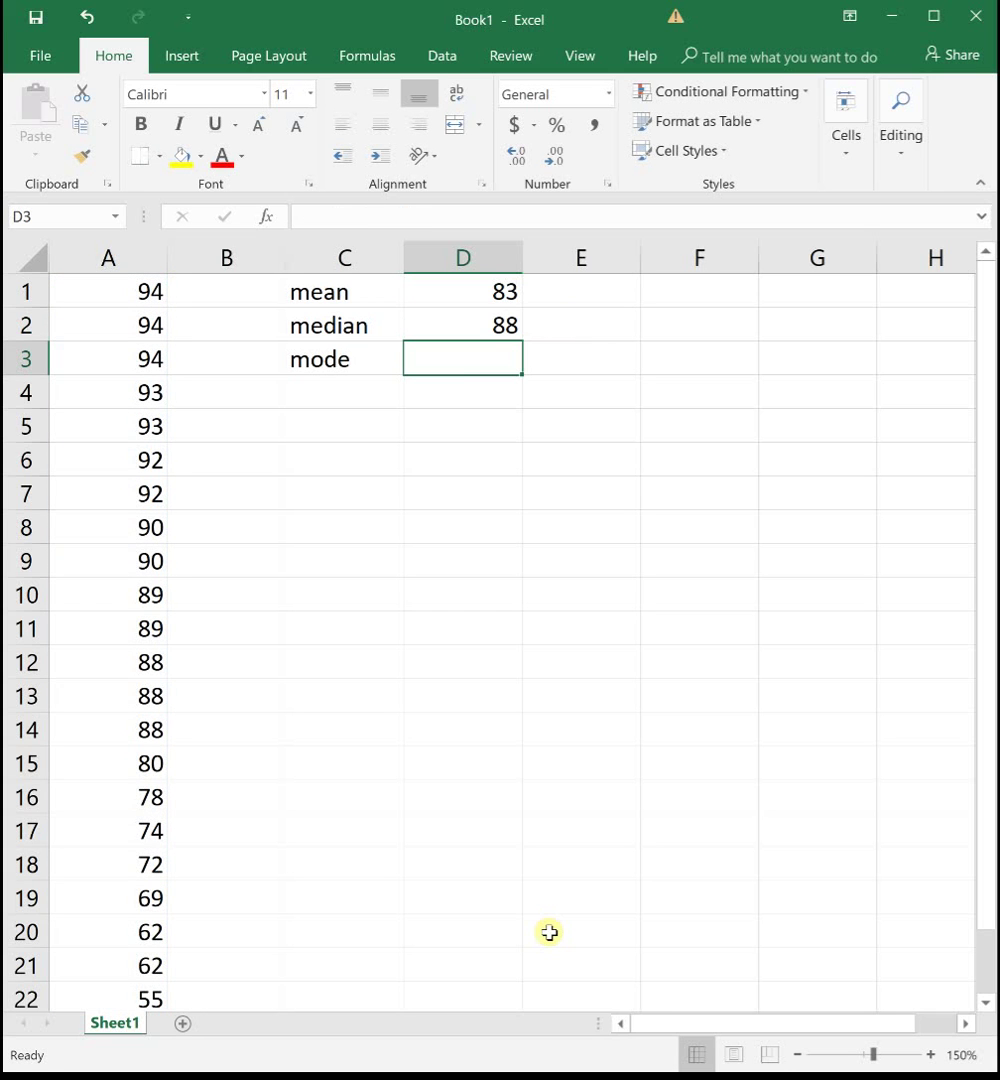
{"action": "left_click", "coordinate": [465, 322]}
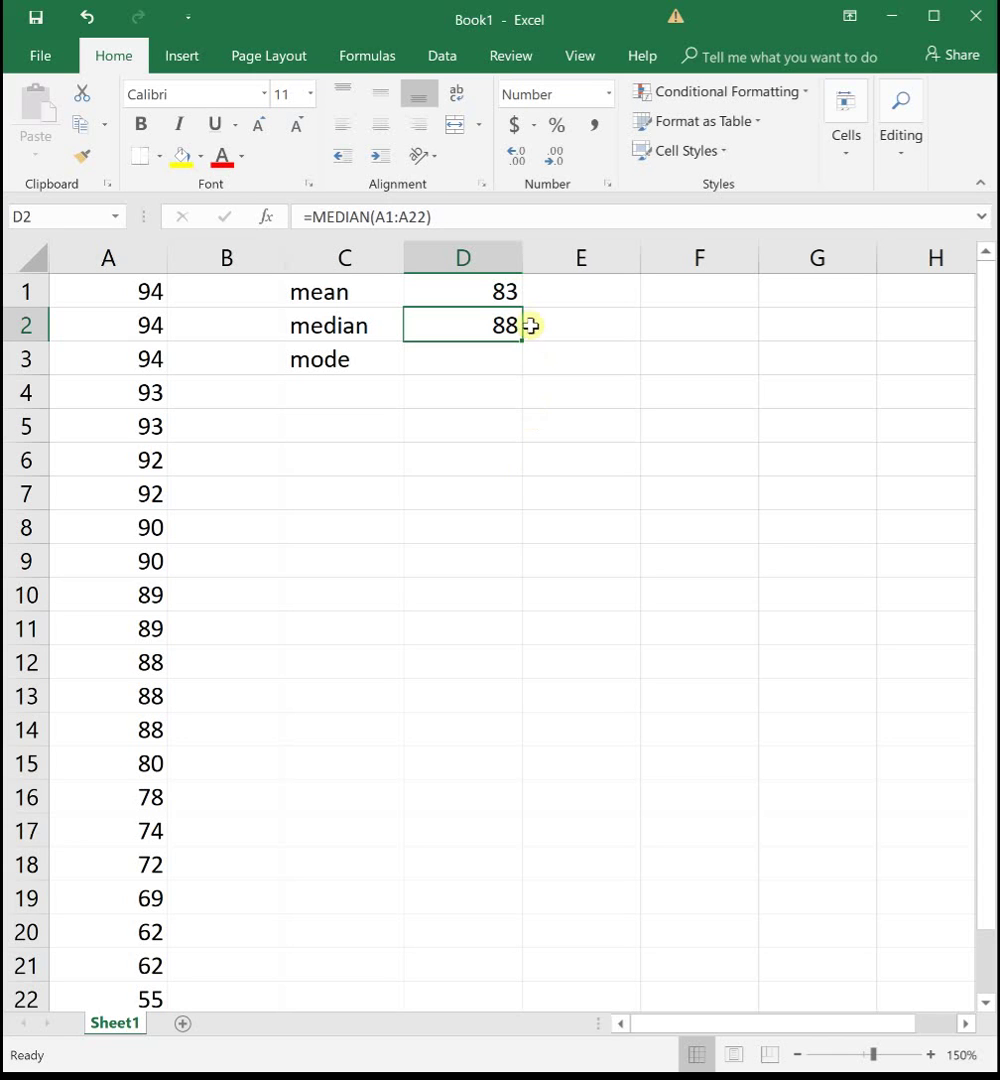
{"action": "left_click", "coordinate": [511, 292]}
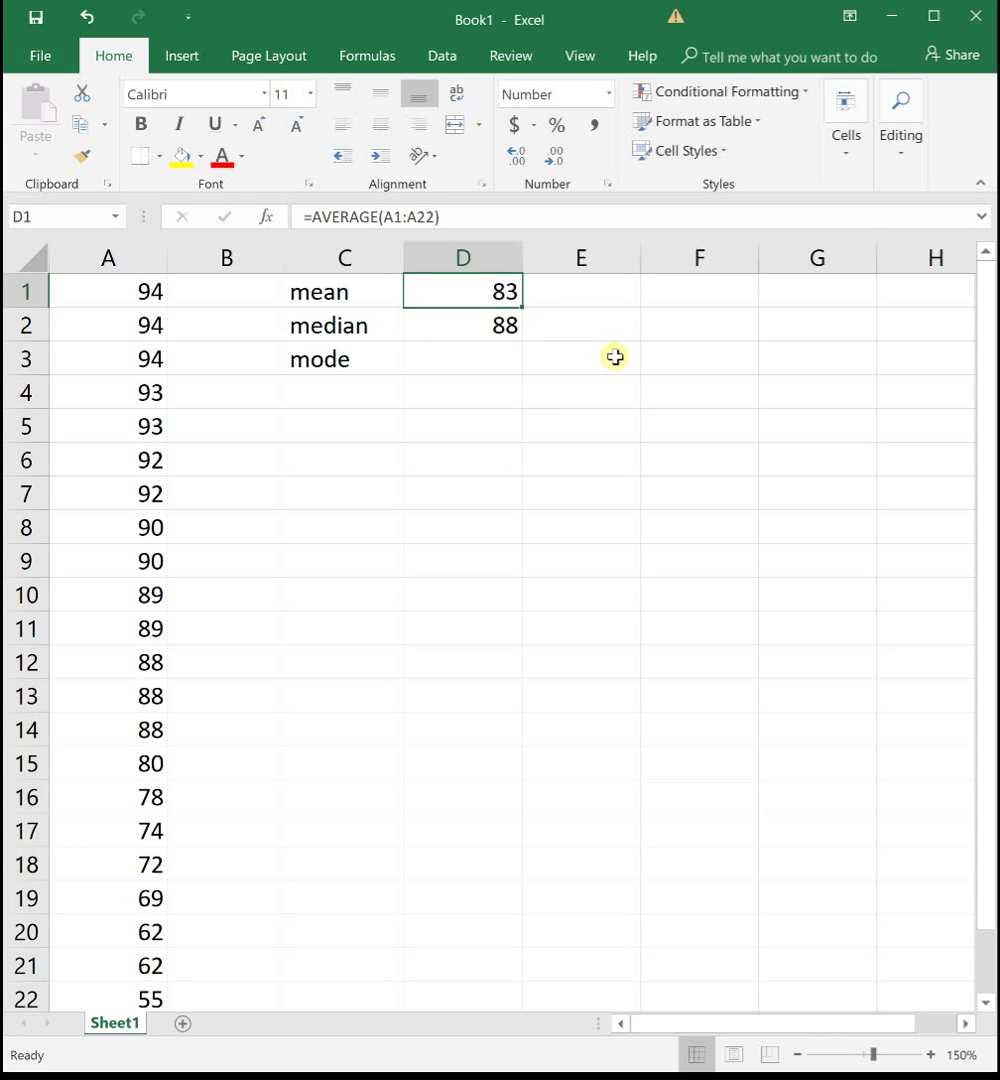
{"action": "left_click", "coordinate": [516, 318]}
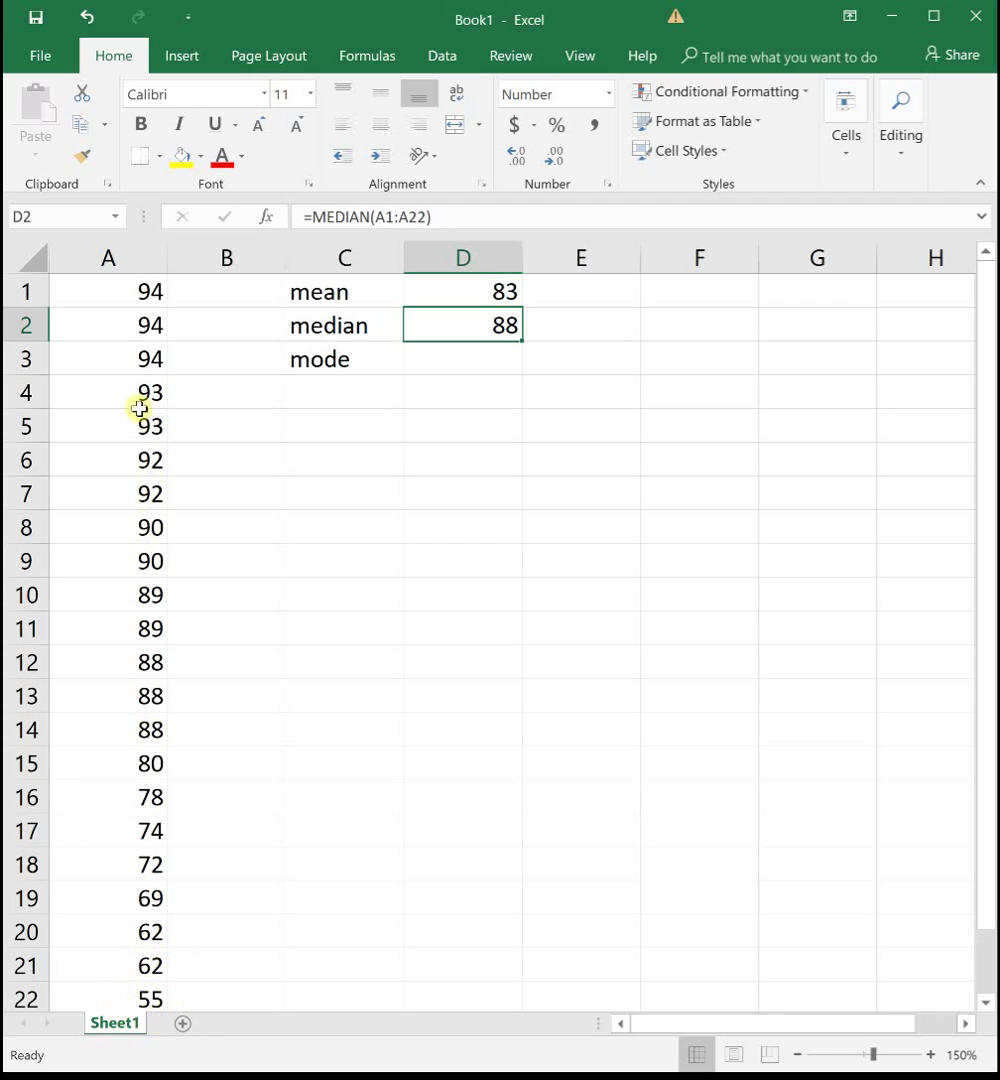
{"action": "left_click", "coordinate": [464, 358]}
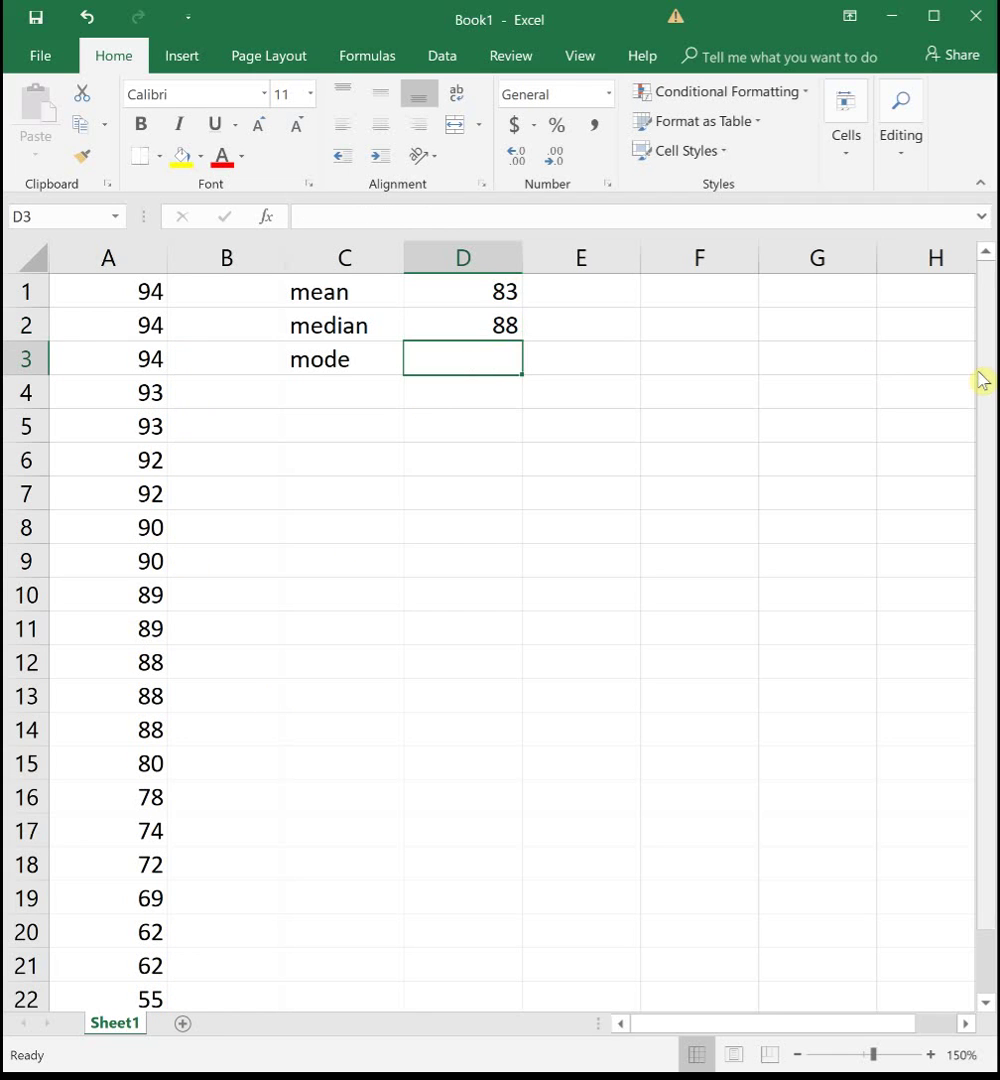
{"action": "type", "text": "="}
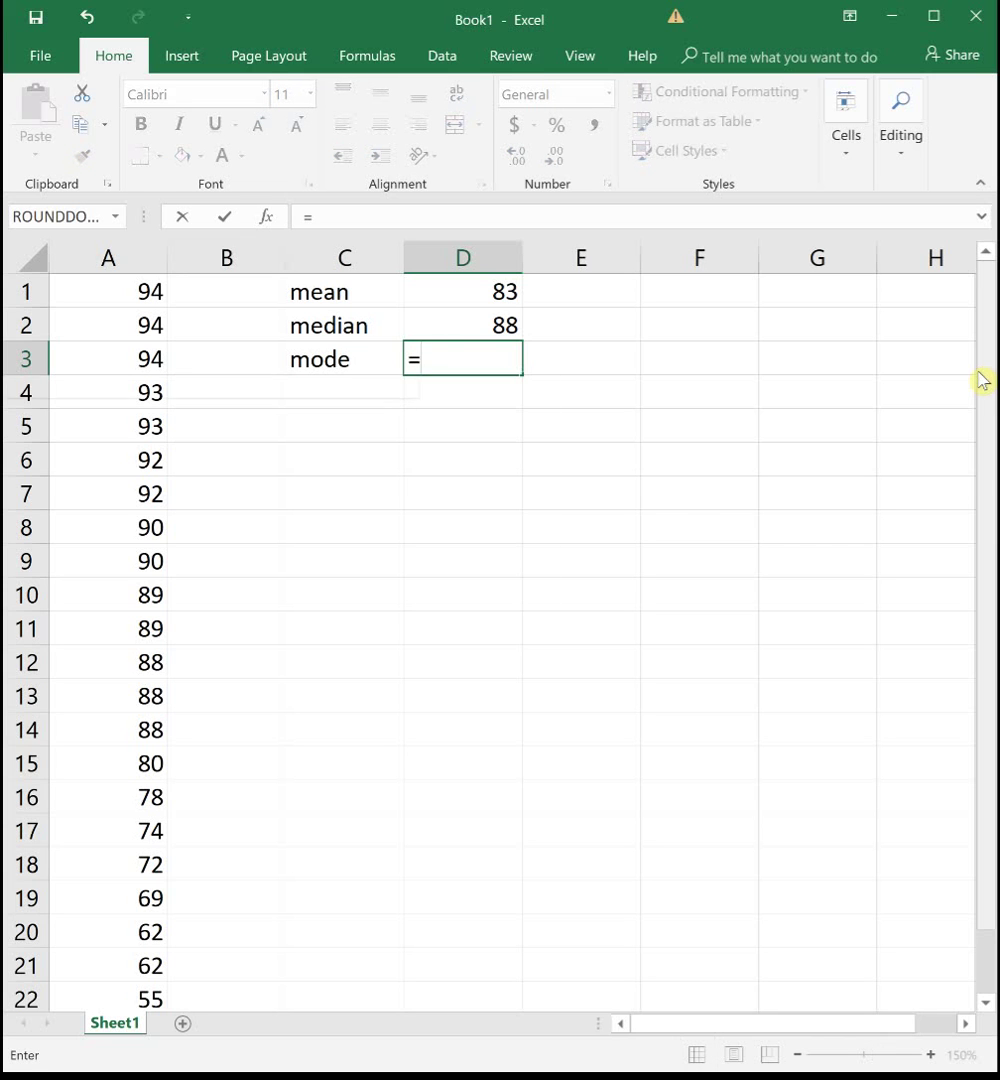
{"action": "type", "text": "mode("}
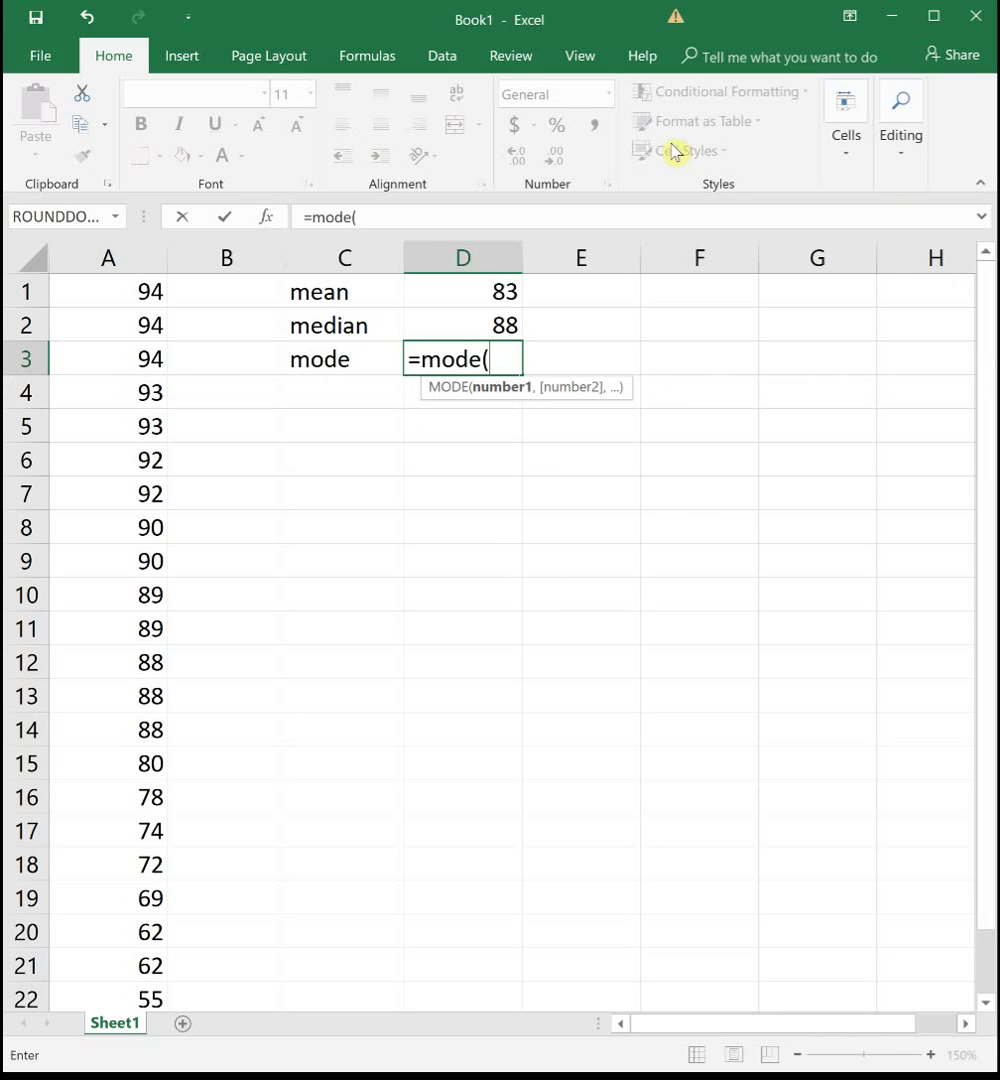
{"action": "left_click_drag", "start_coordinate": [151, 307], "coordinate": [108, 990]}
{"action": "type", "text": ")"}
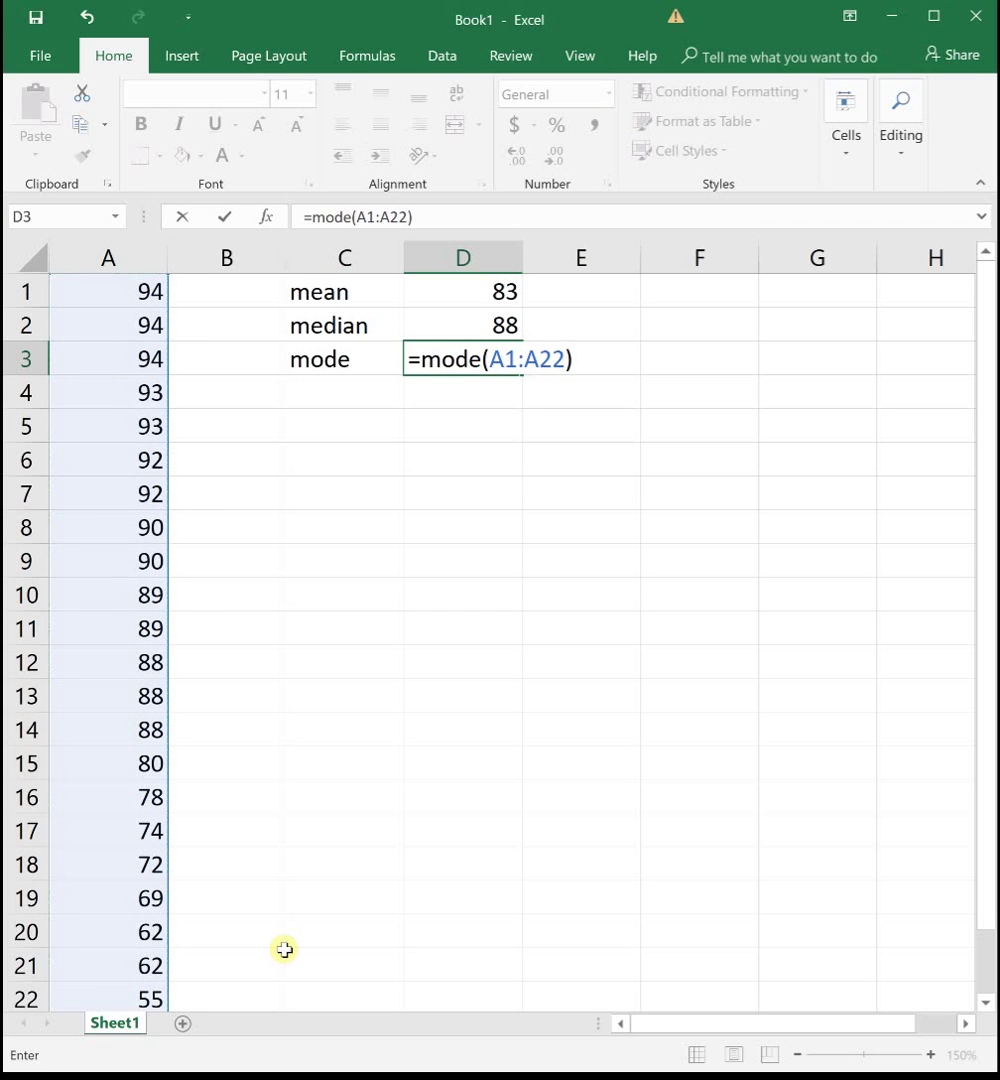
{"action": "key", "text": "Return"}
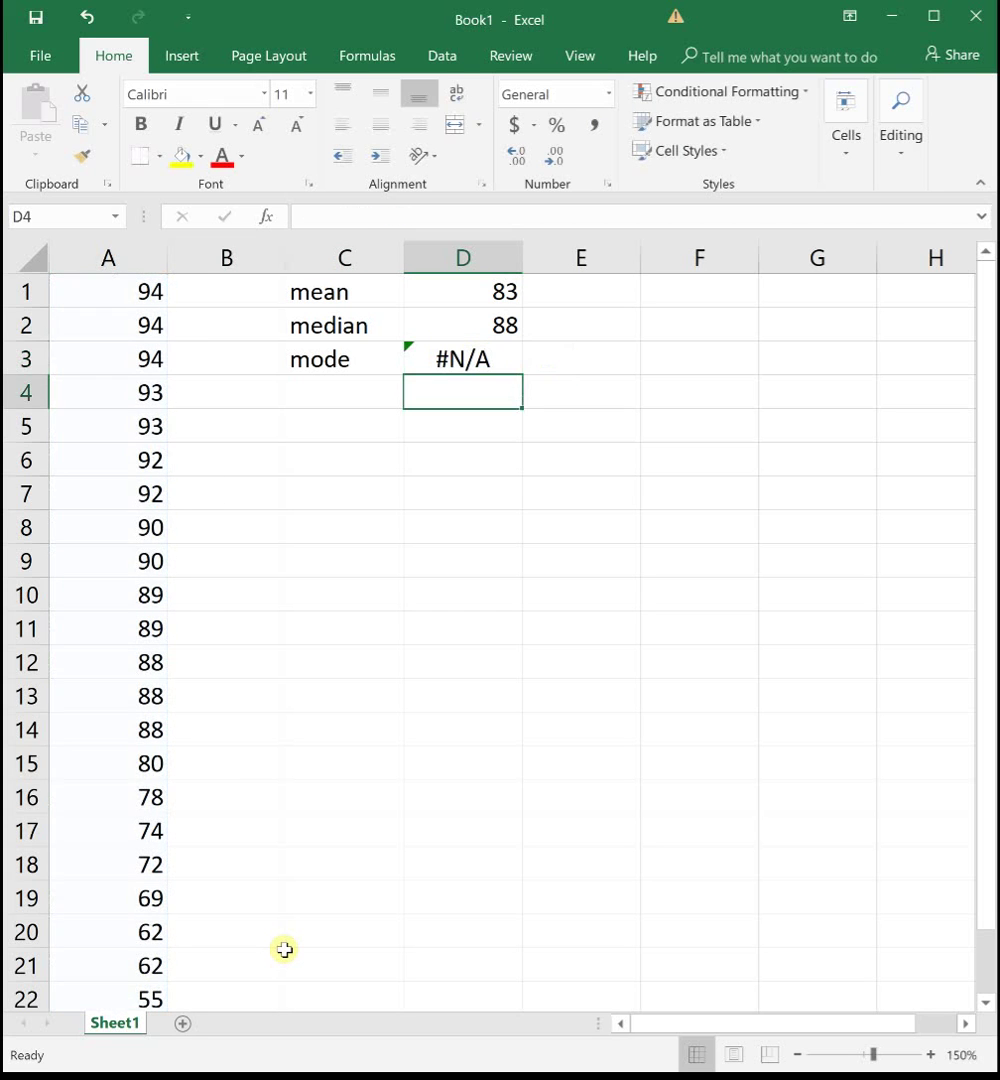
{"action": "left_click", "coordinate": [503, 360]}
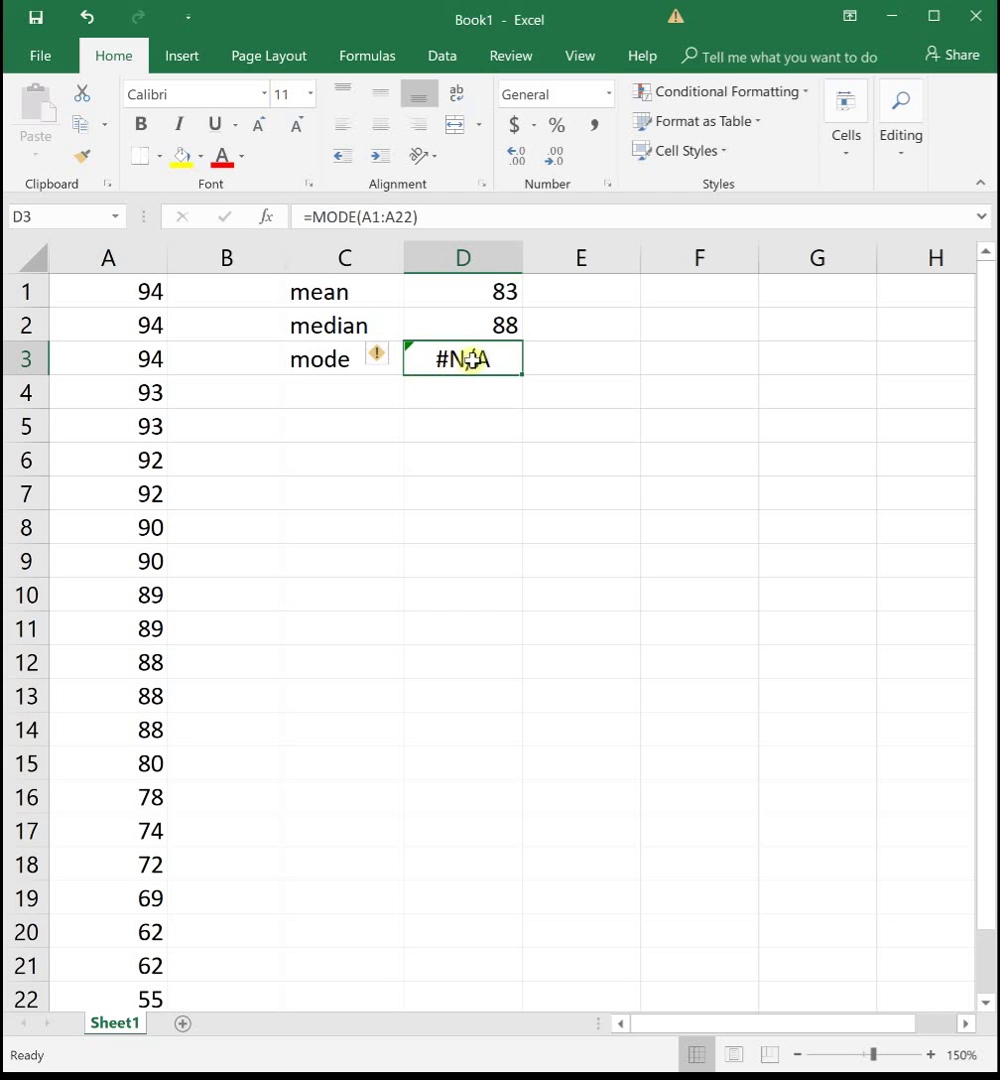
{"action": "double_click", "coordinate": [478, 361]}
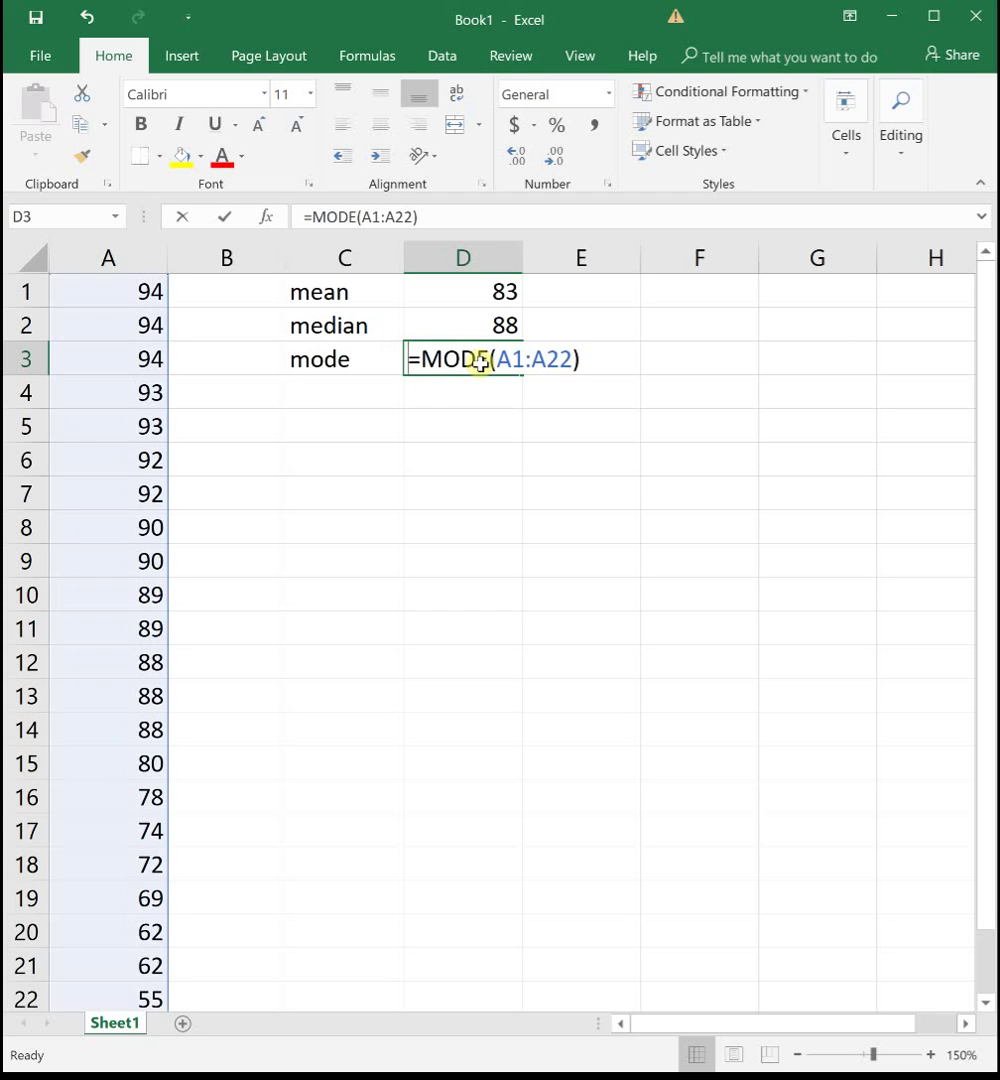
{"action": "key", "text": "Escape"}
{"action": "key", "text": "BackSpace"}
{"action": "left_click", "coordinate": [292, 457]}
{"action": "left_click", "coordinate": [457, 357]}
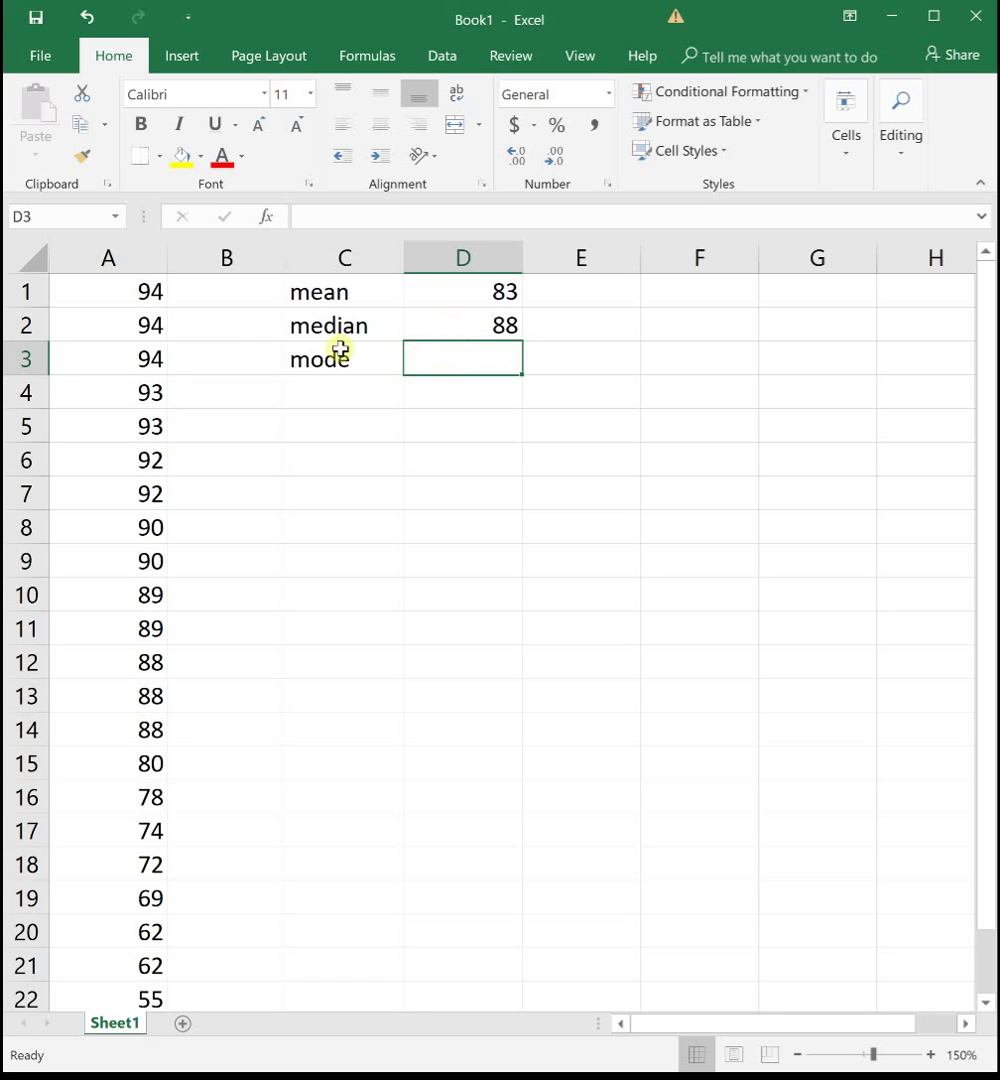
Fill the three 94s in A1:A3 and the three 88s in A12:A14 yellow.
{"action": "left_click", "coordinate": [127, 290]}
{"action": "left_click_drag", "start_coordinate": [125, 325], "coordinate": [125, 359]}
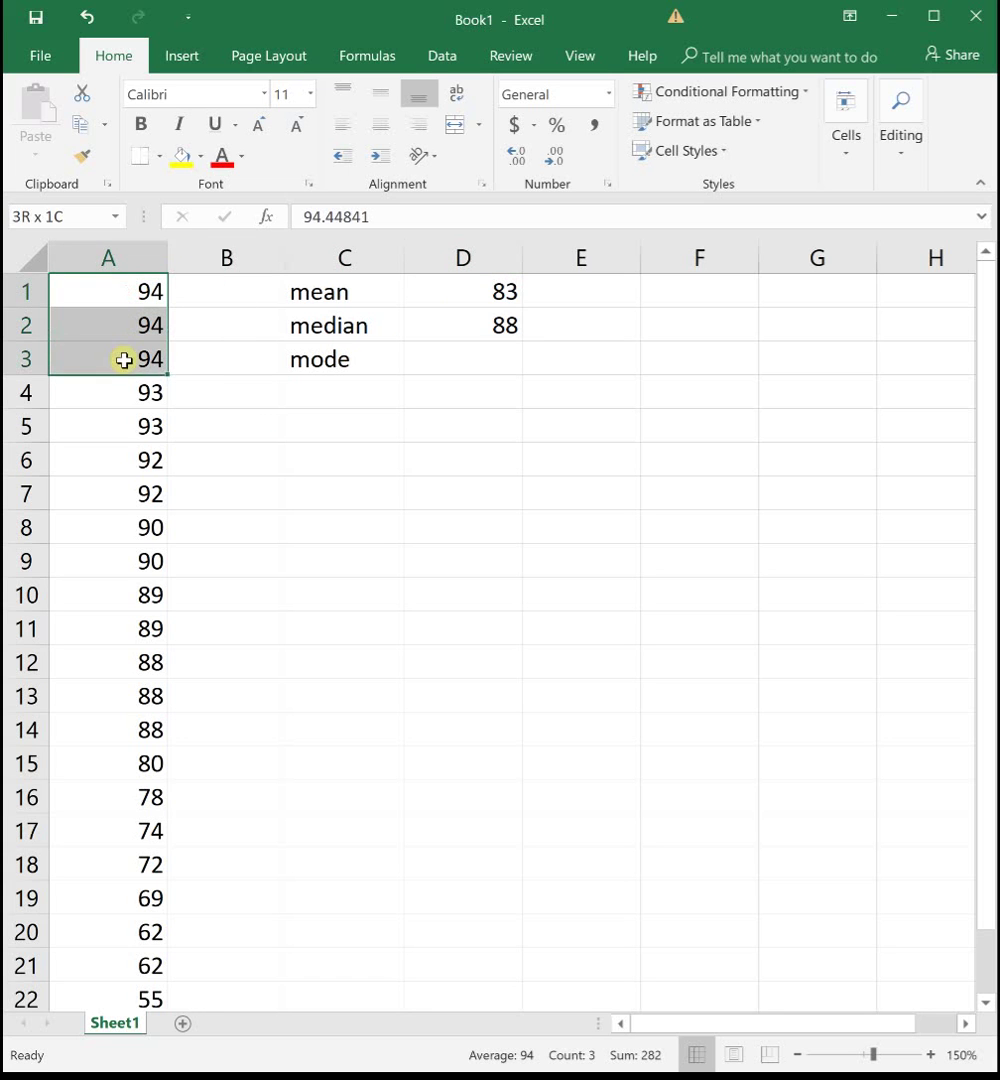
{"action": "left_click", "coordinate": [187, 157]}
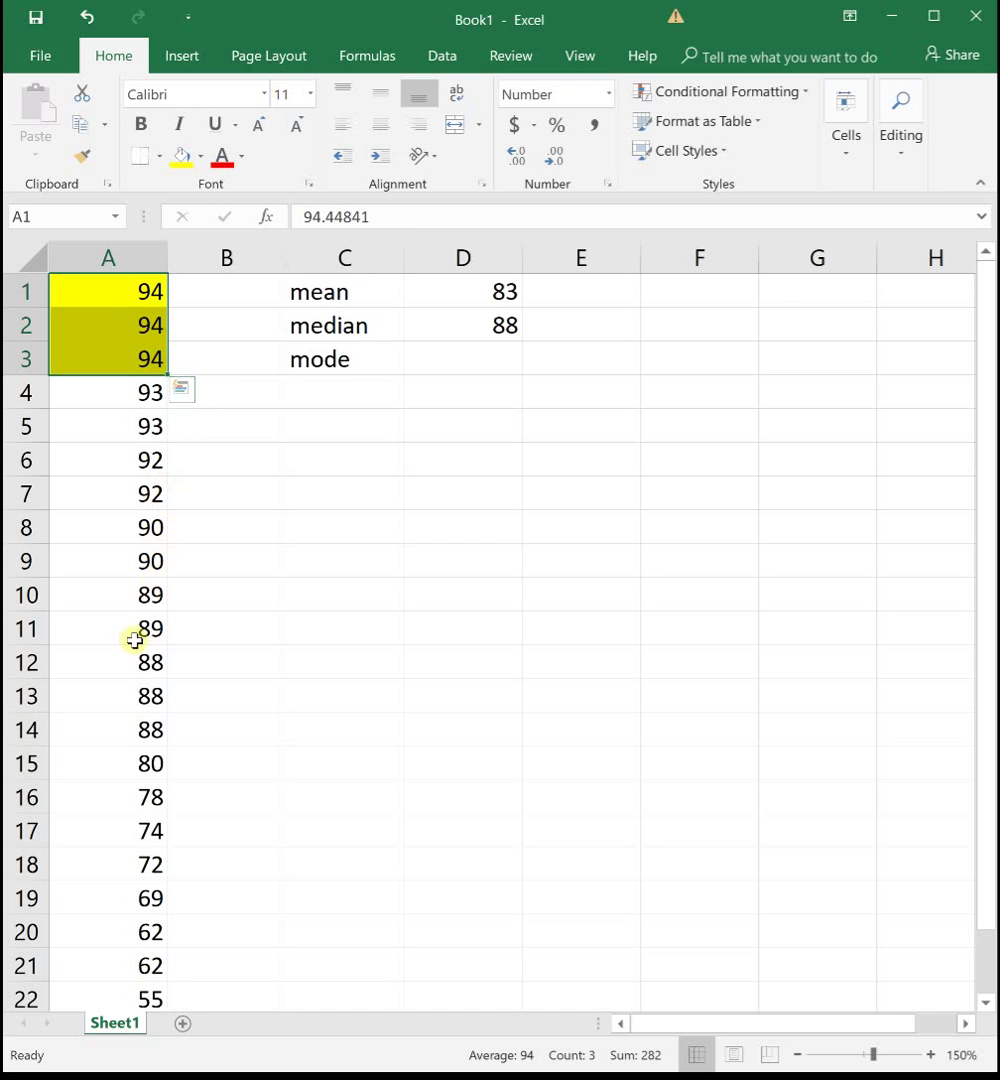
{"action": "left_click_drag", "start_coordinate": [123, 663], "coordinate": [114, 738]}
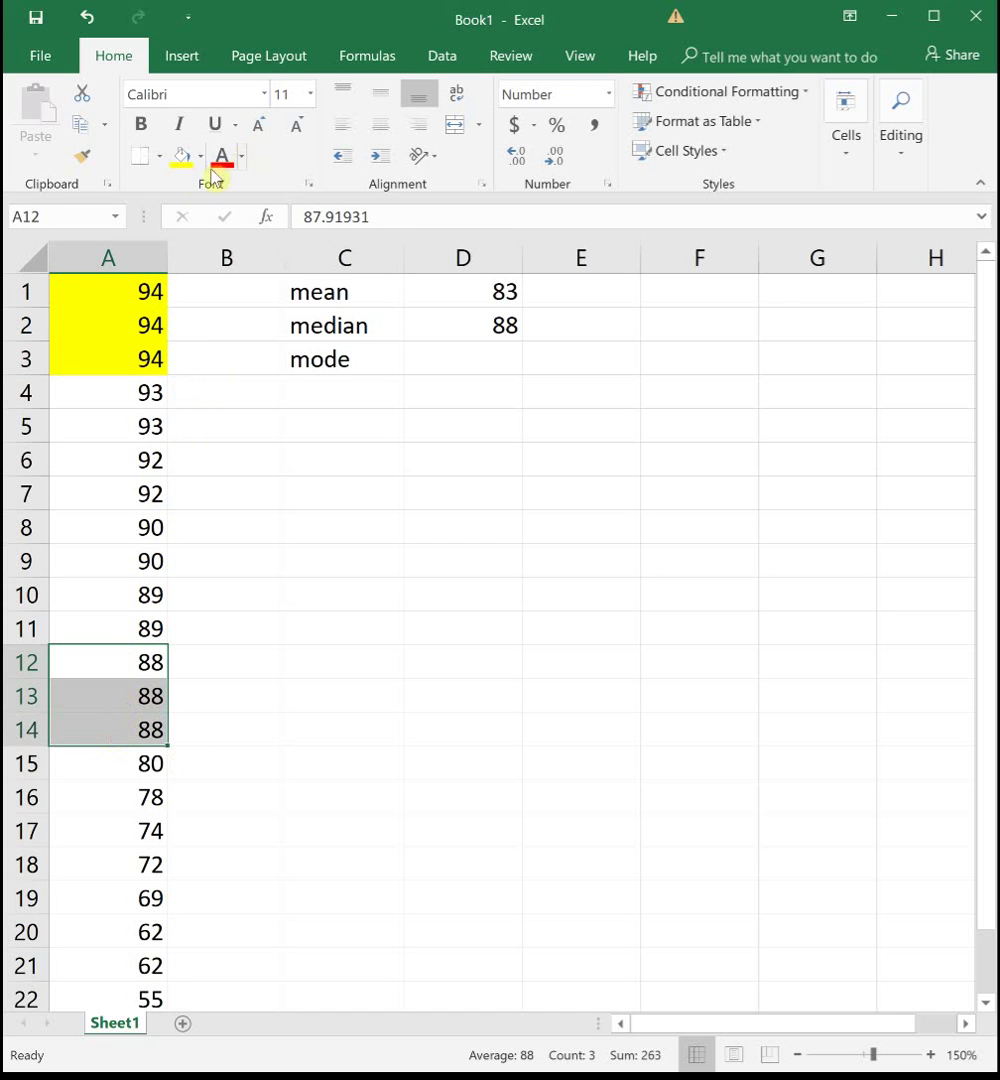
{"action": "left_click", "coordinate": [178, 160]}
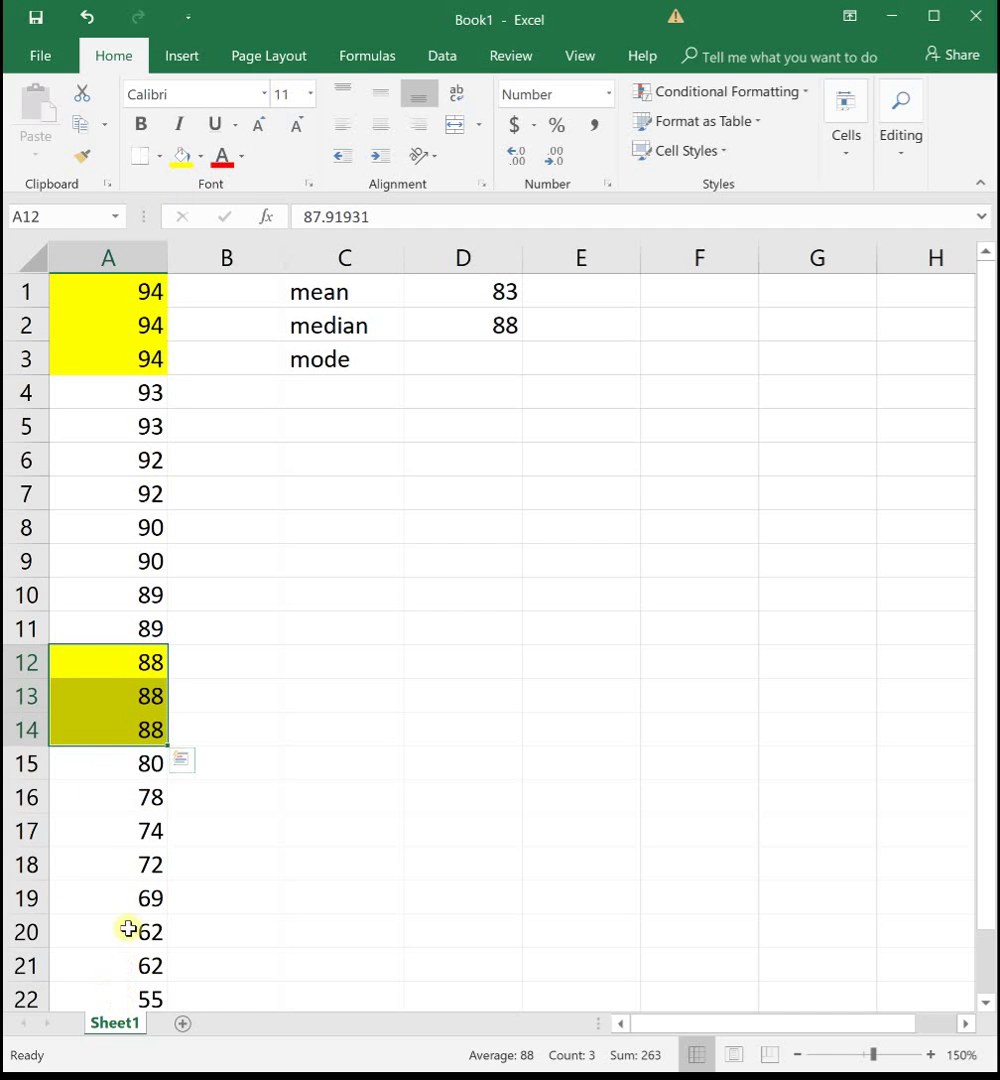
{"action": "left_click", "coordinate": [198, 447]}
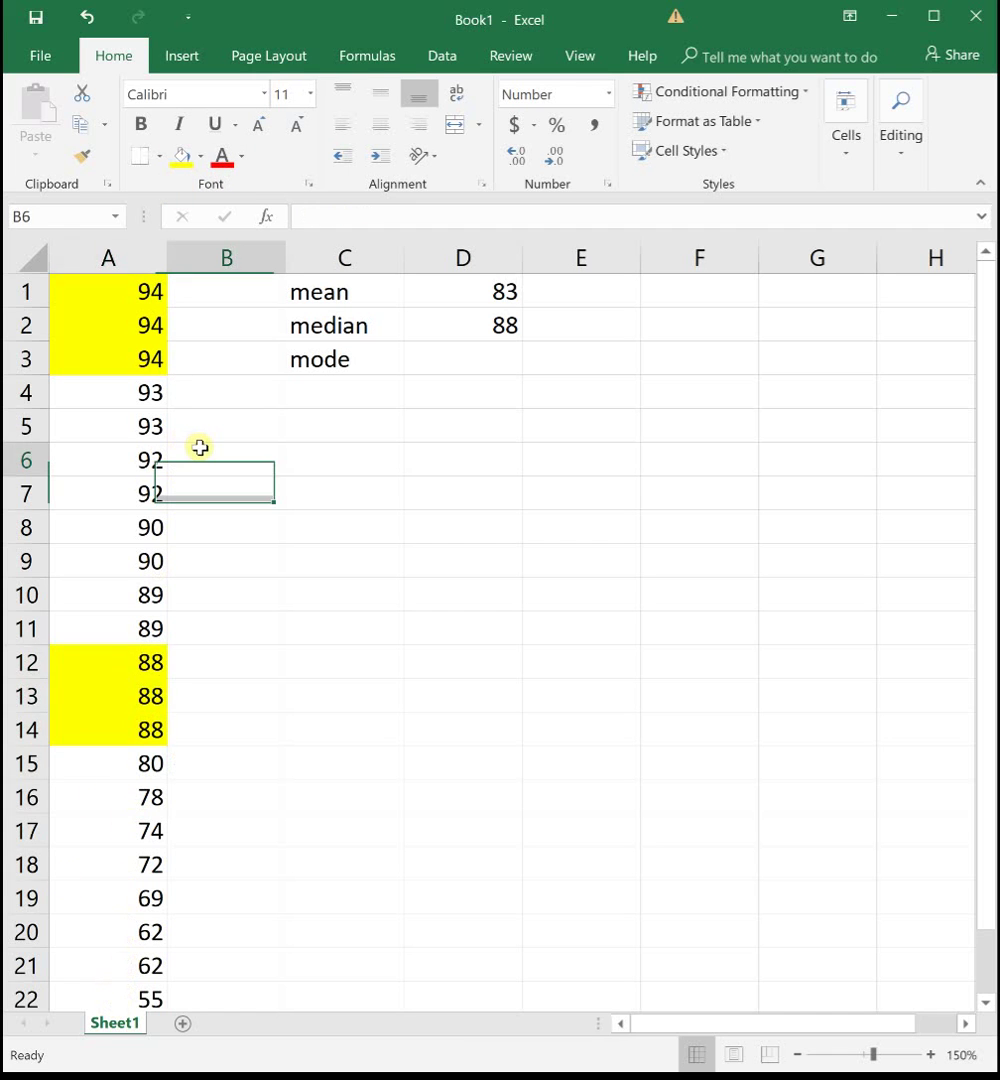
Type '94, 88' as the mode in D3.
{"action": "left_click", "coordinate": [473, 362]}
{"action": "type", "text": "94"}
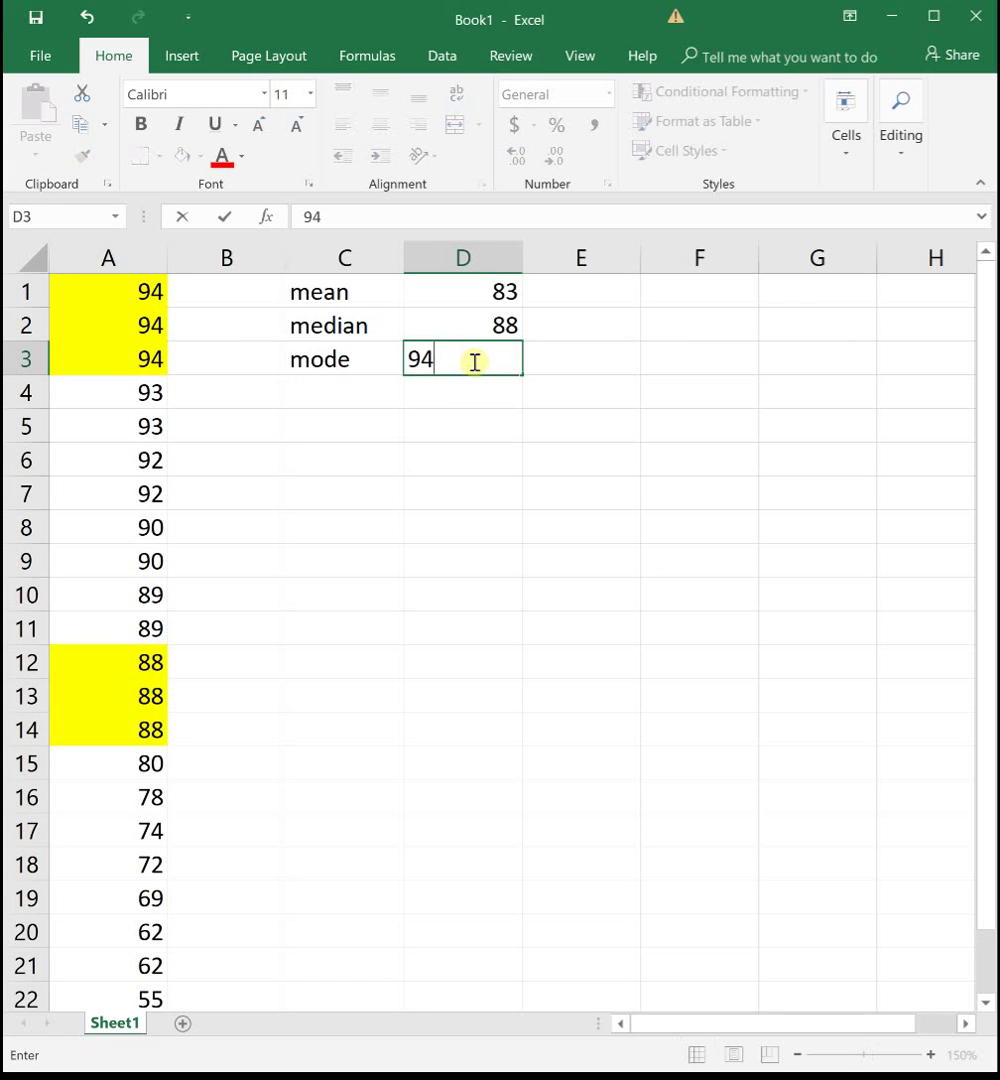
{"action": "type", "text": ", 88"}
{"action": "key", "text": "Return"}
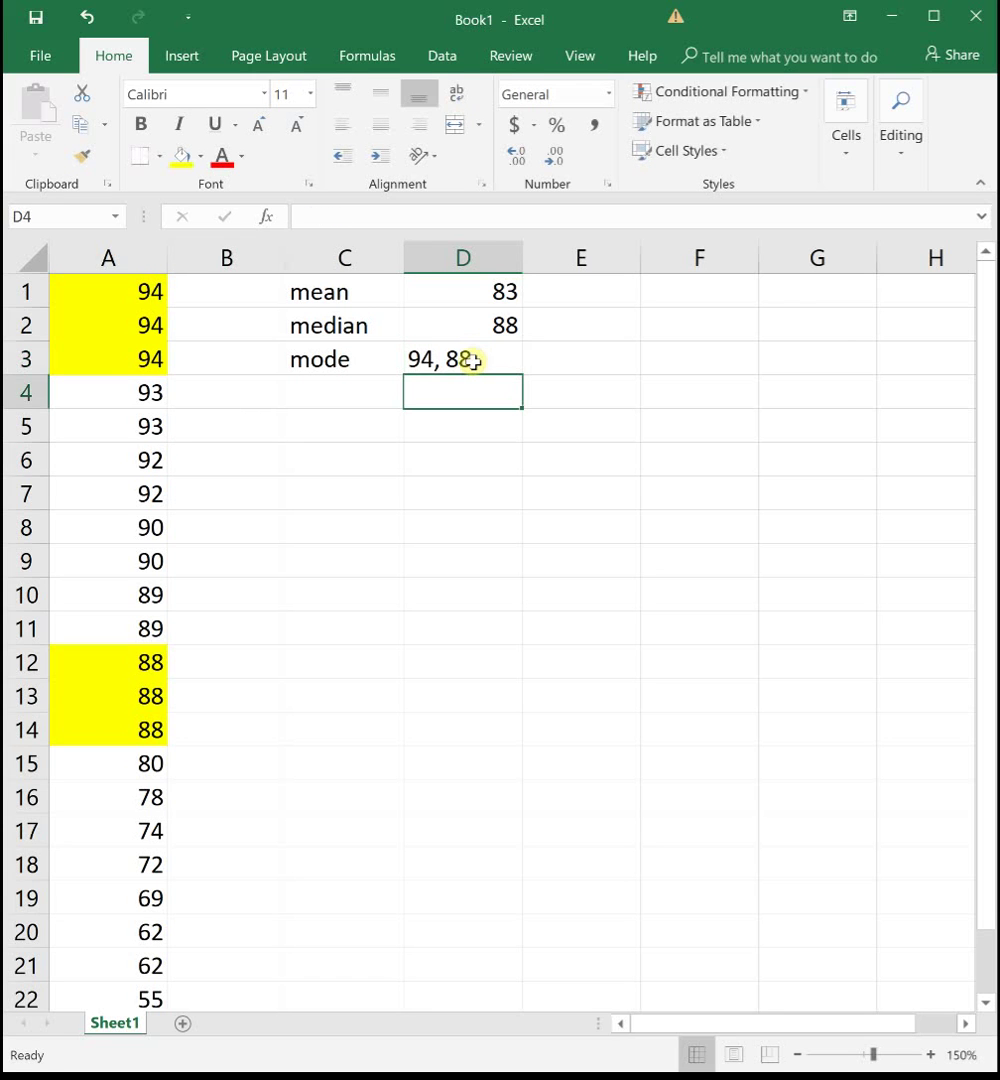